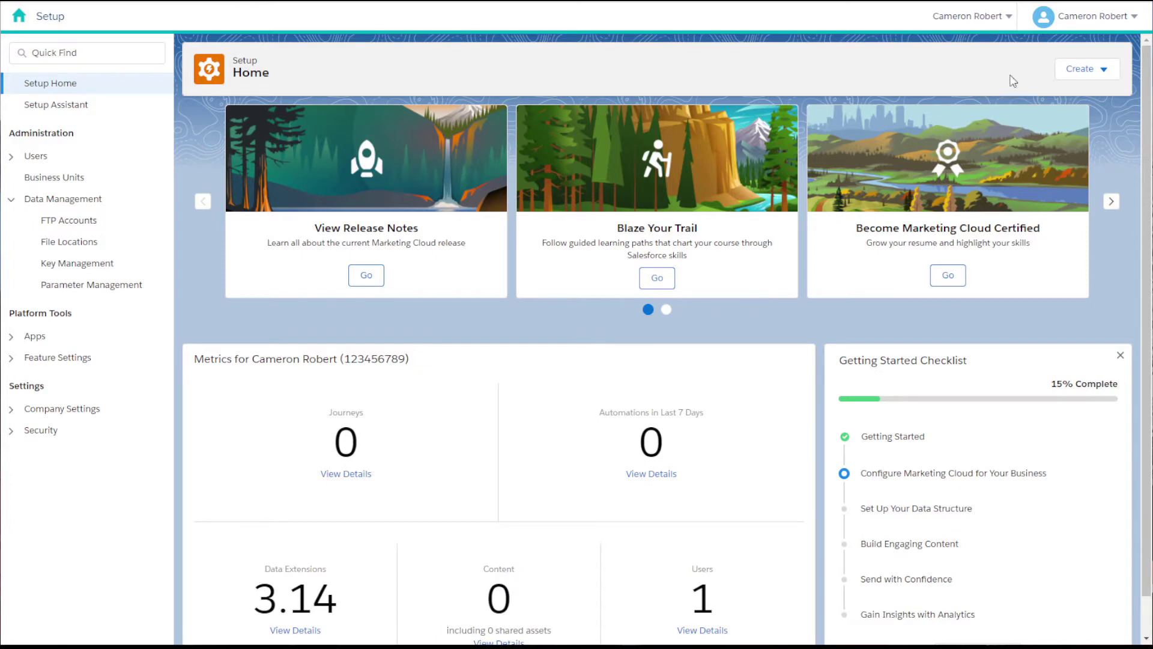
- Open Setup from the user-name menu in the Marketing Cloud header
left_click(1080, 27)
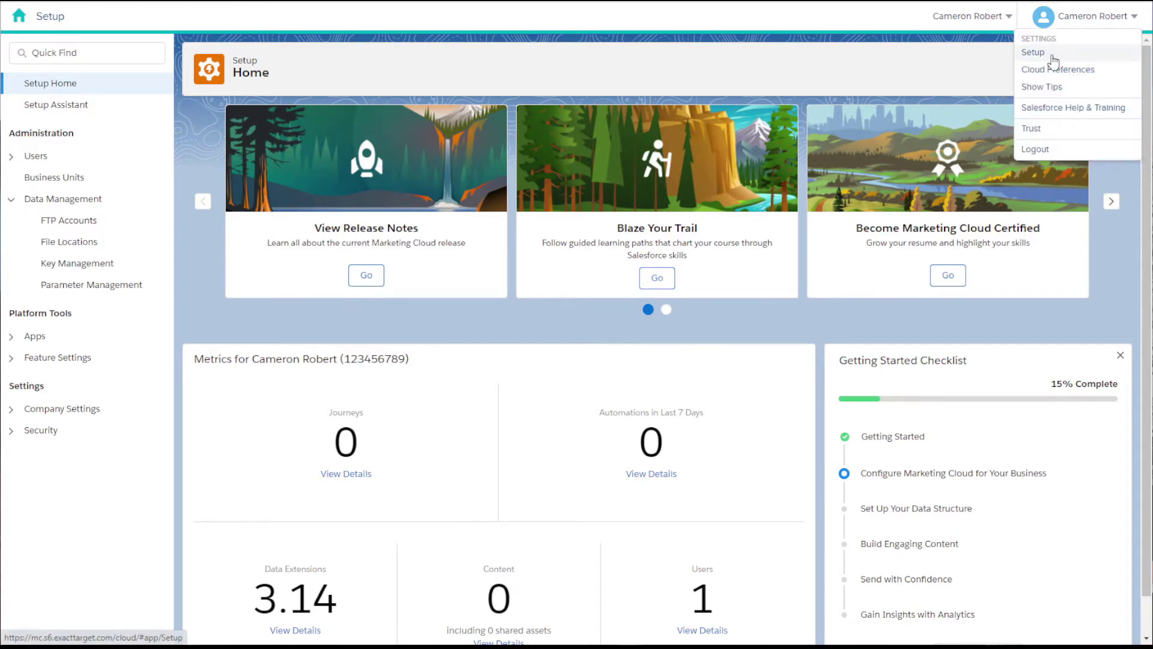
left_click(651, 80)
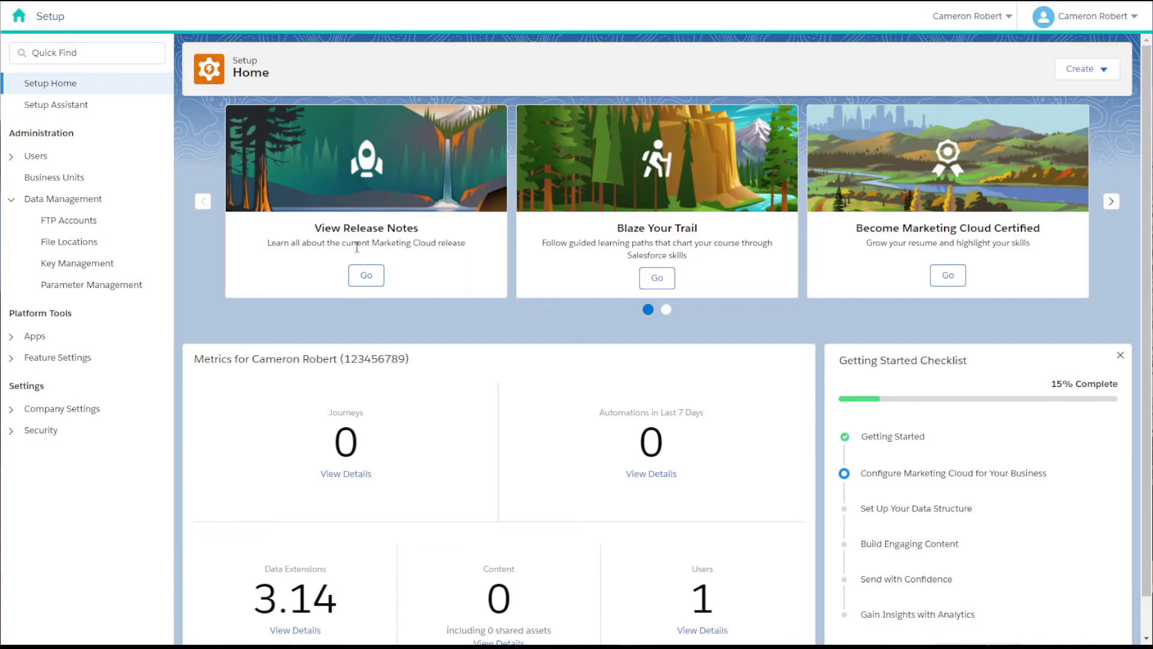
- Check FTP Accounts (no users, 0/3 used), then go to Key Management
left_click(93, 221)
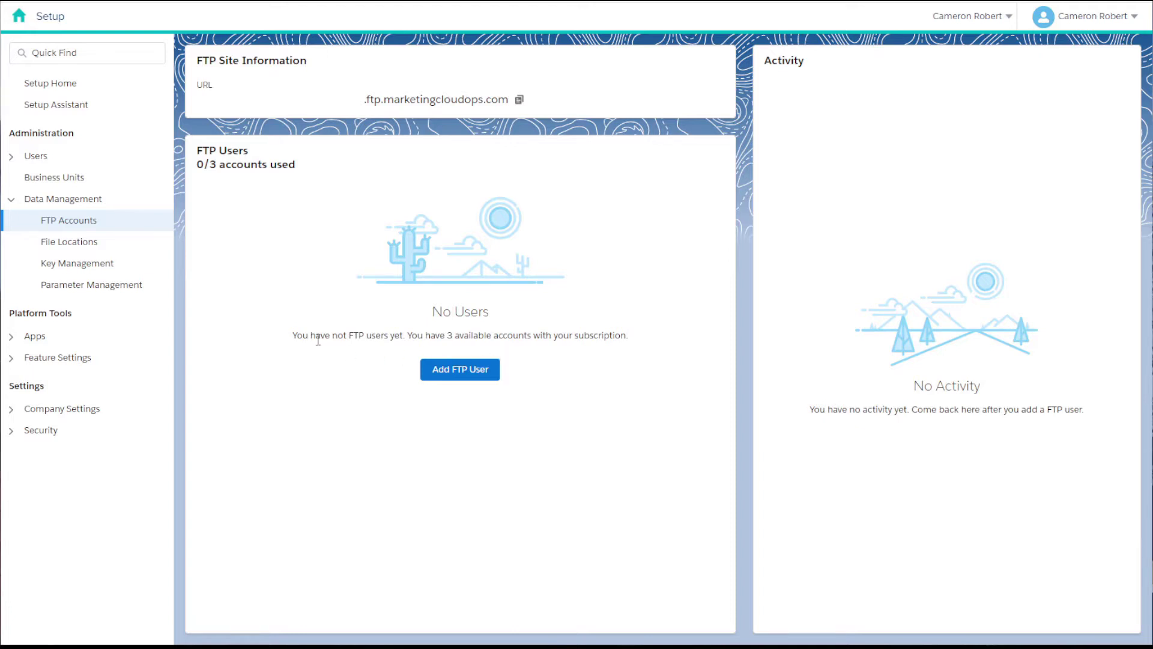
left_click(104, 269)
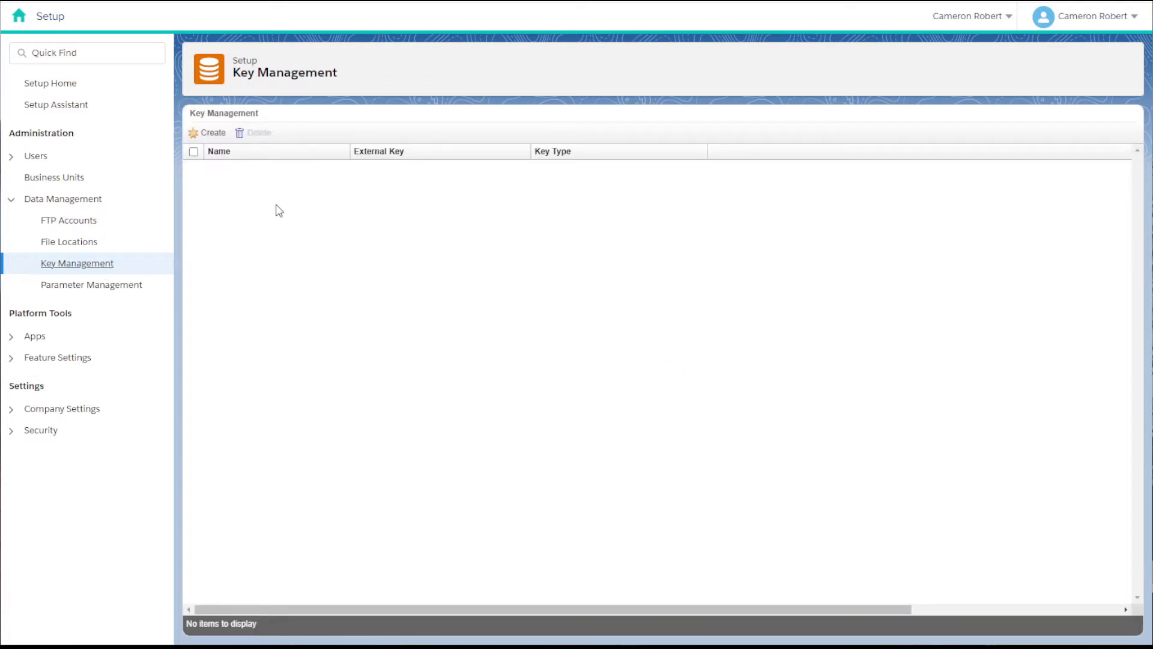
- Create a new key and choose SSH as its key type
left_click(202, 133)
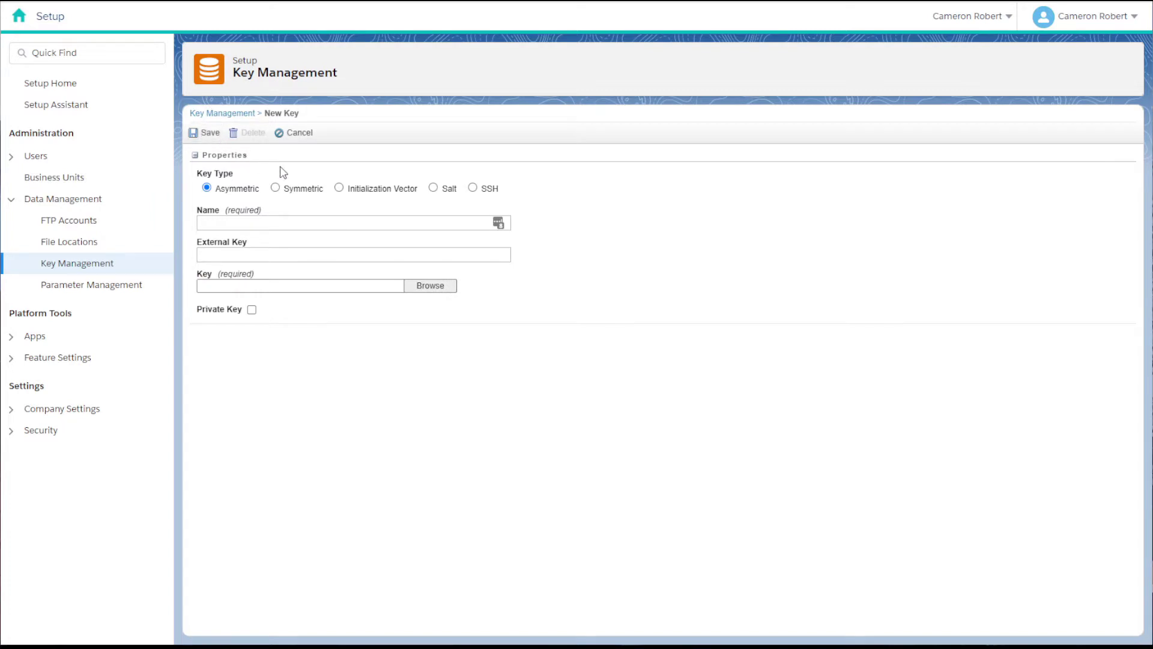
left_click(474, 189)
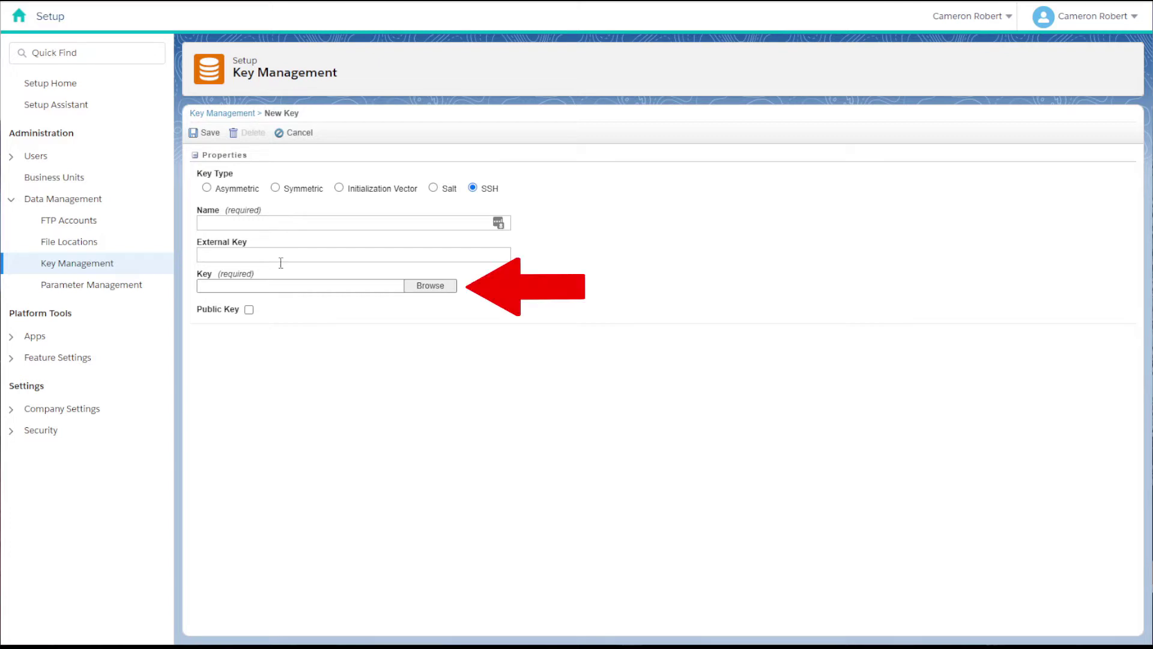
left_click_drag(204, 283, 257, 273)
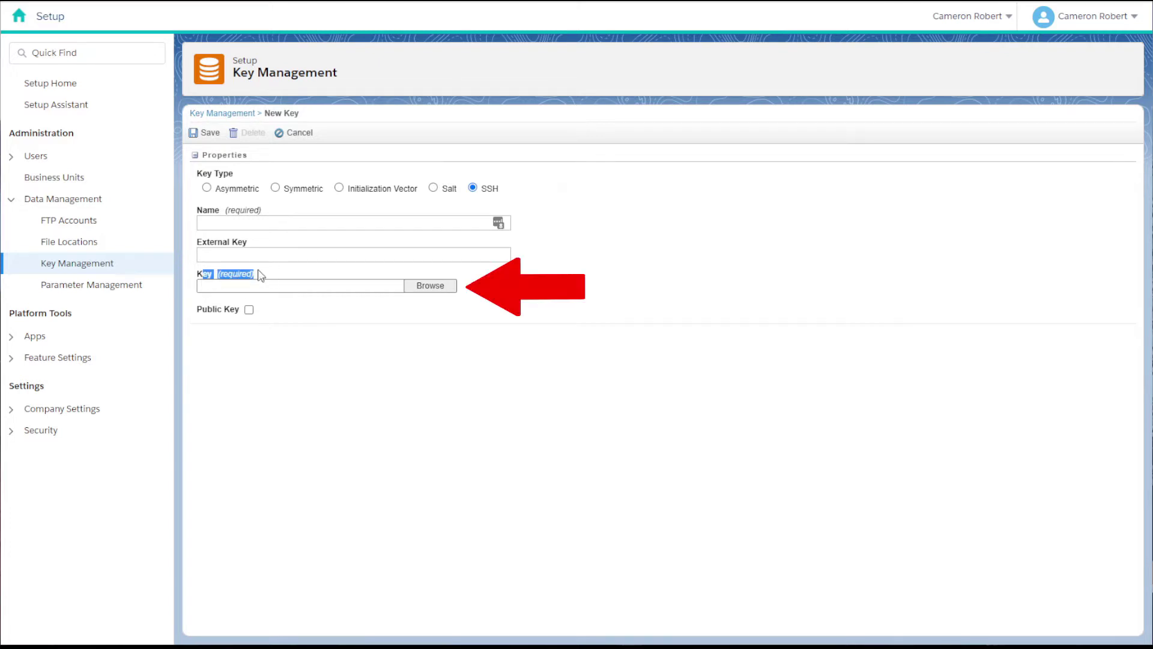
left_click(302, 362)
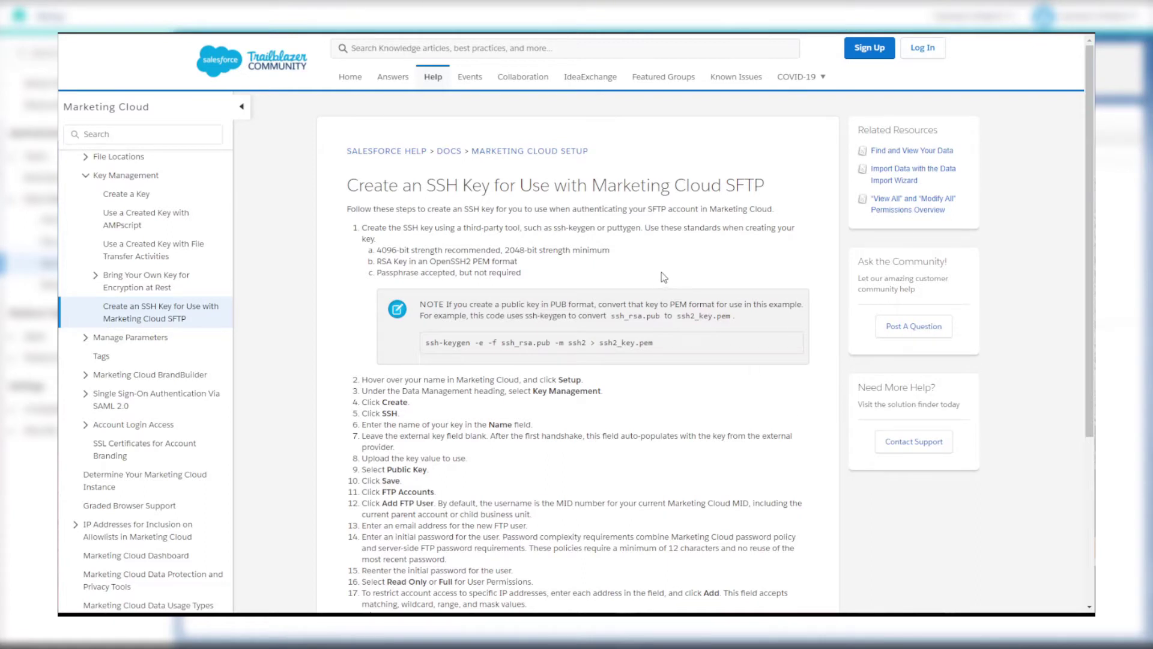
- Read the SSH key help article and follow its puttygen link from step 1
double_click(619, 229)
scroll(675, 275, "down", 5)
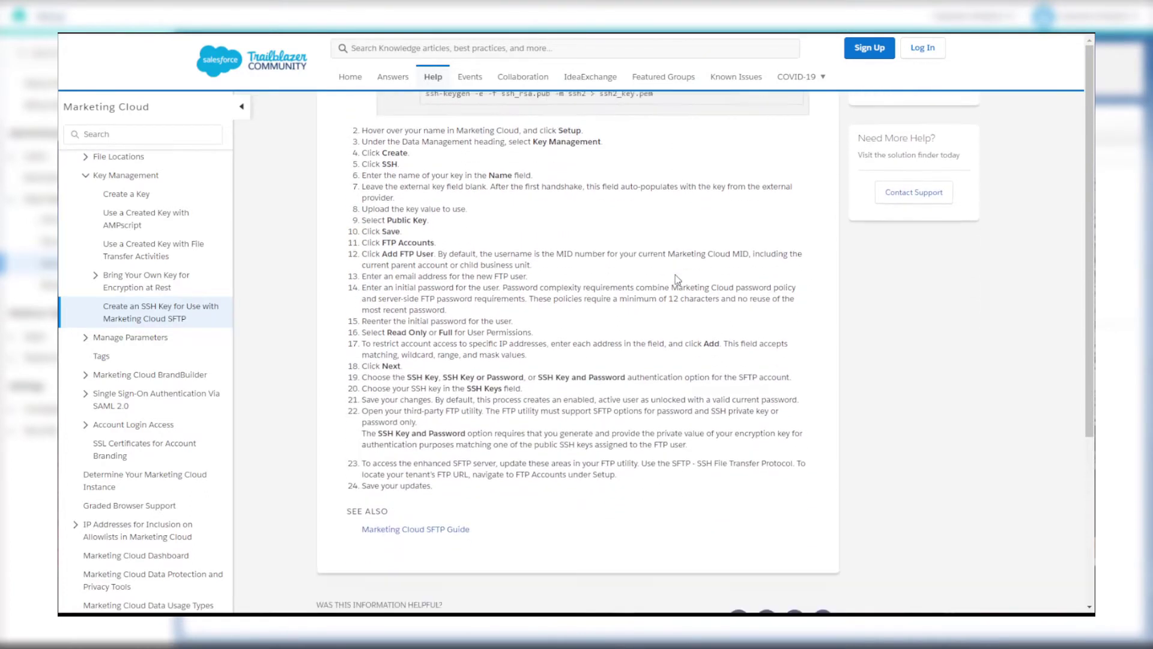
scroll(676, 290, "up", 5)
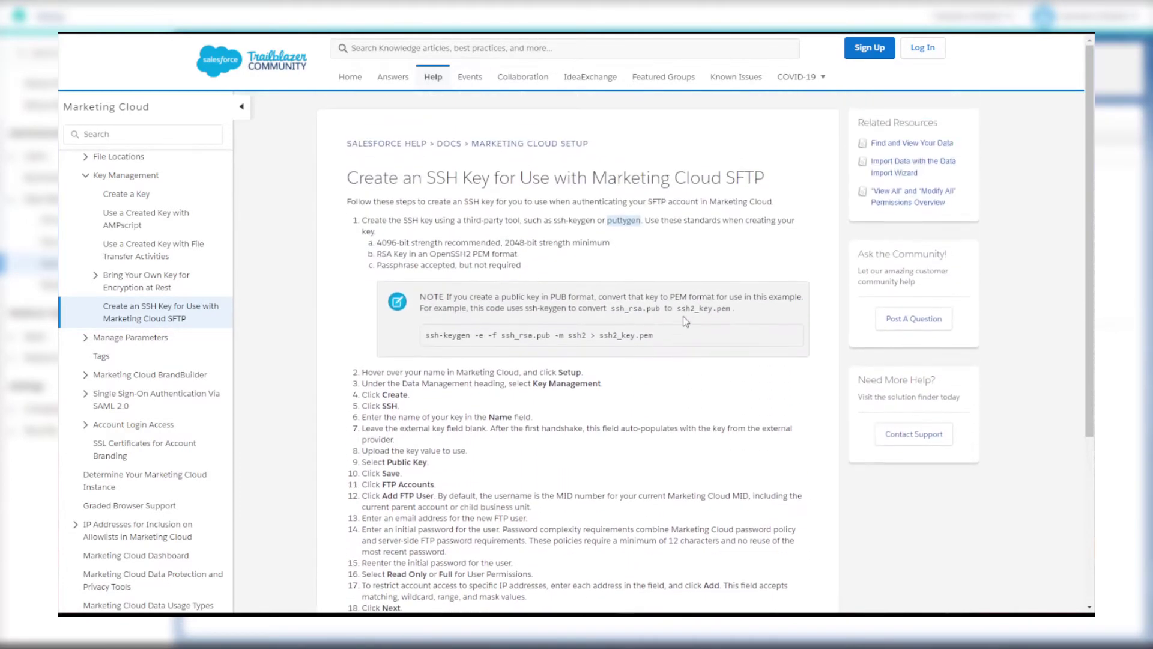
left_click(688, 265)
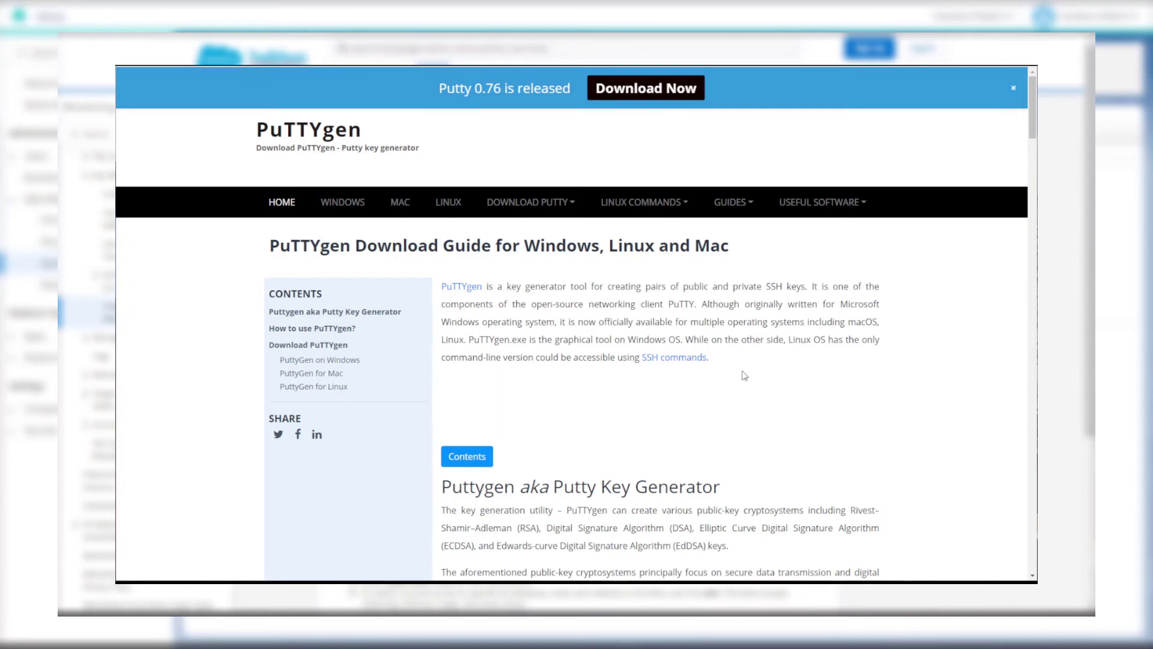
- Jump to PuttyGen on Windows and reach the PuTTY installer download table
left_click_drag(805, 286, 671, 286)
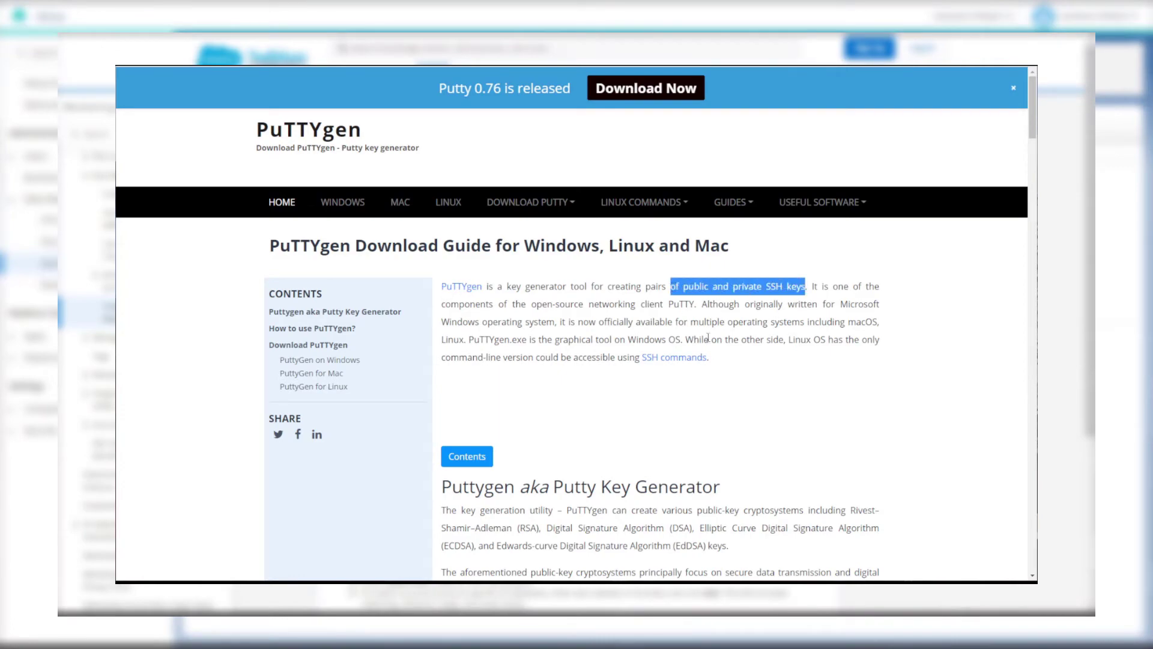
left_click(788, 356)
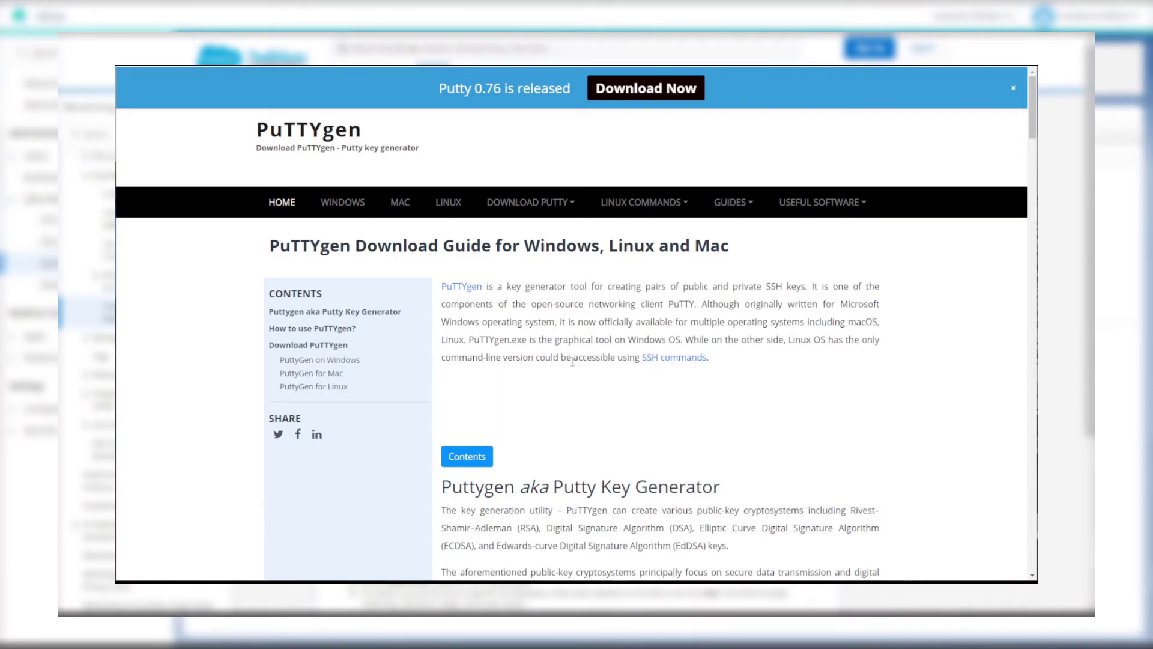
left_click(344, 361)
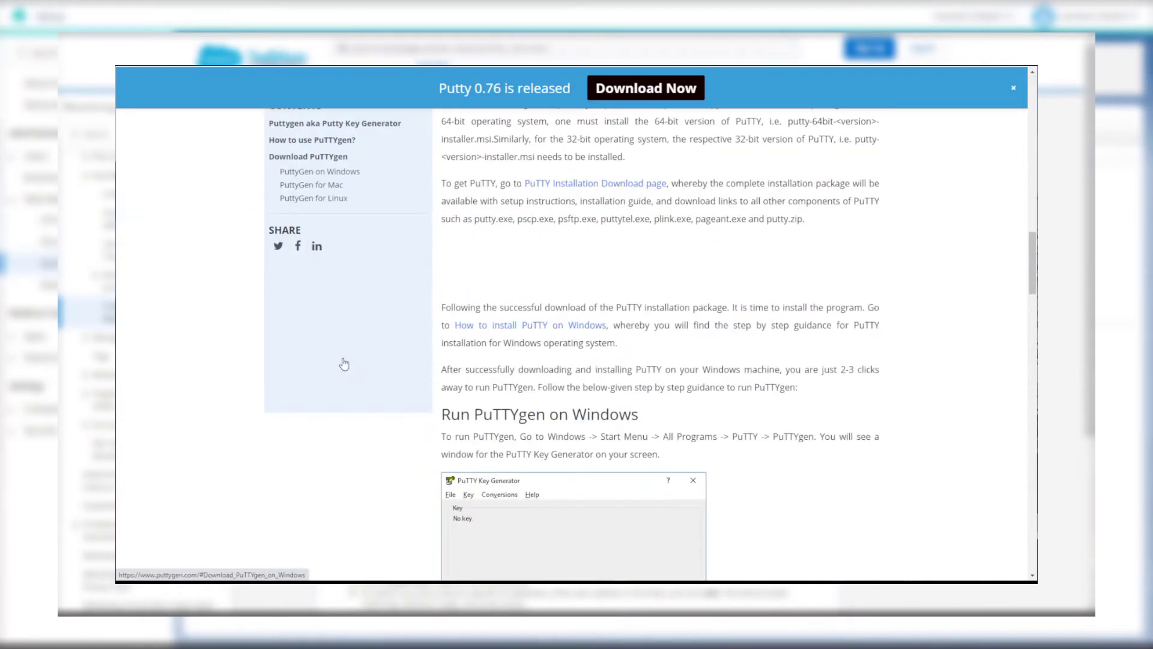
left_click(606, 185)
scroll(684, 380, "down", 12)
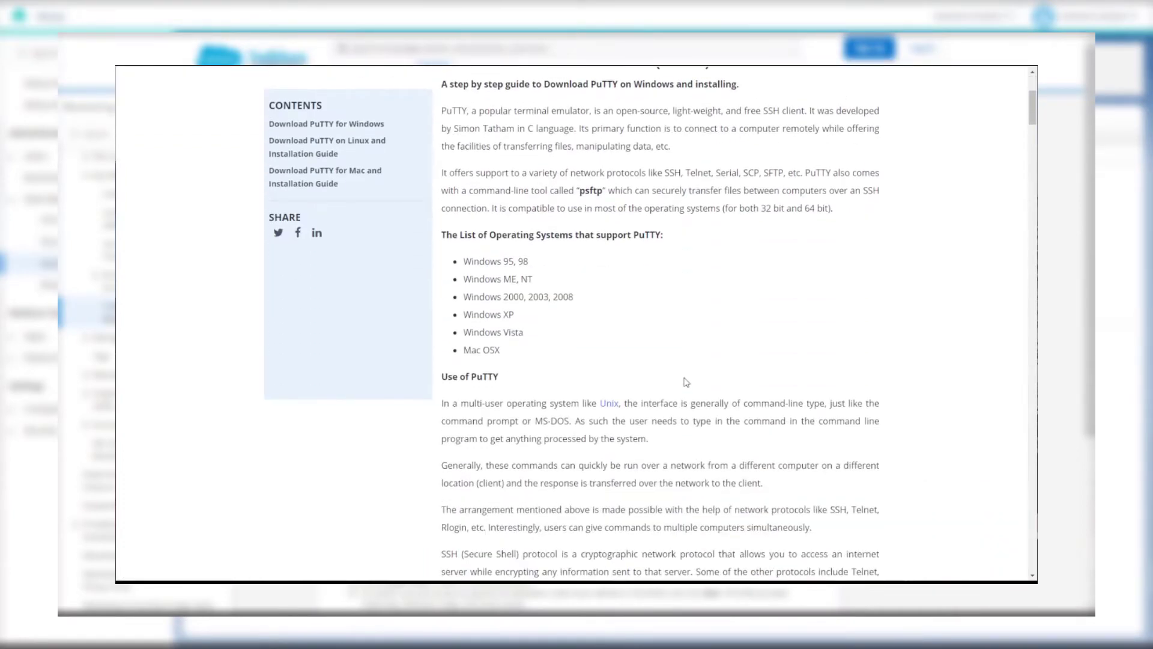
scroll(685, 366, "down", 1)
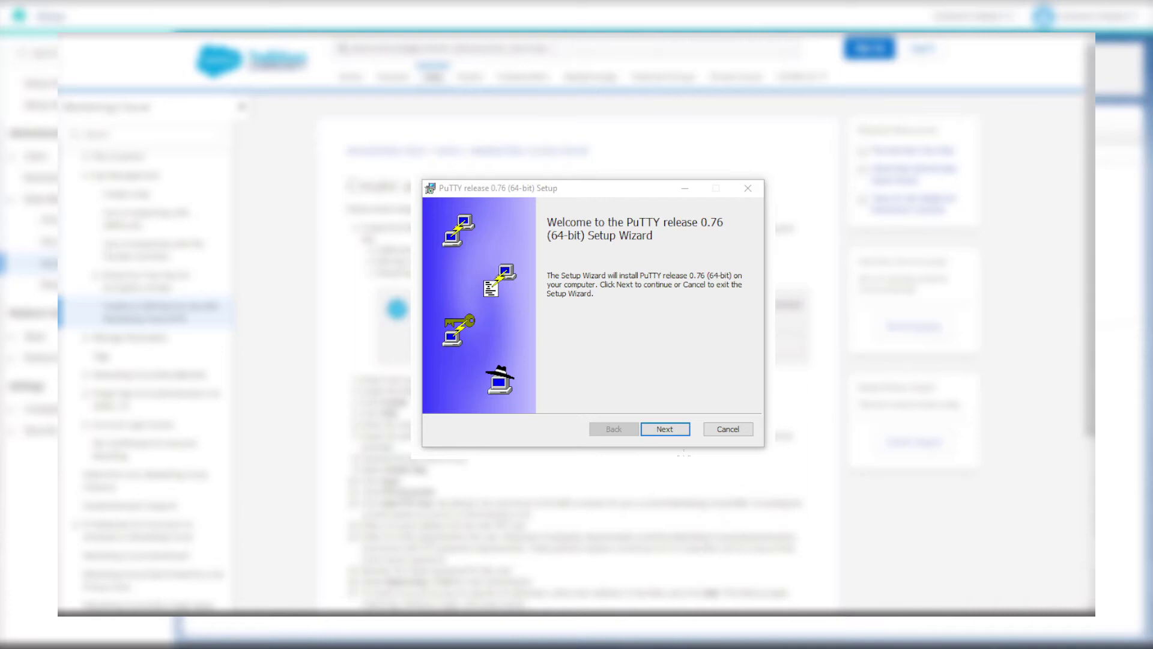
- Install PuTTY 0.76 (64-bit) with the default folder and features, then finish
left_click(667, 430)
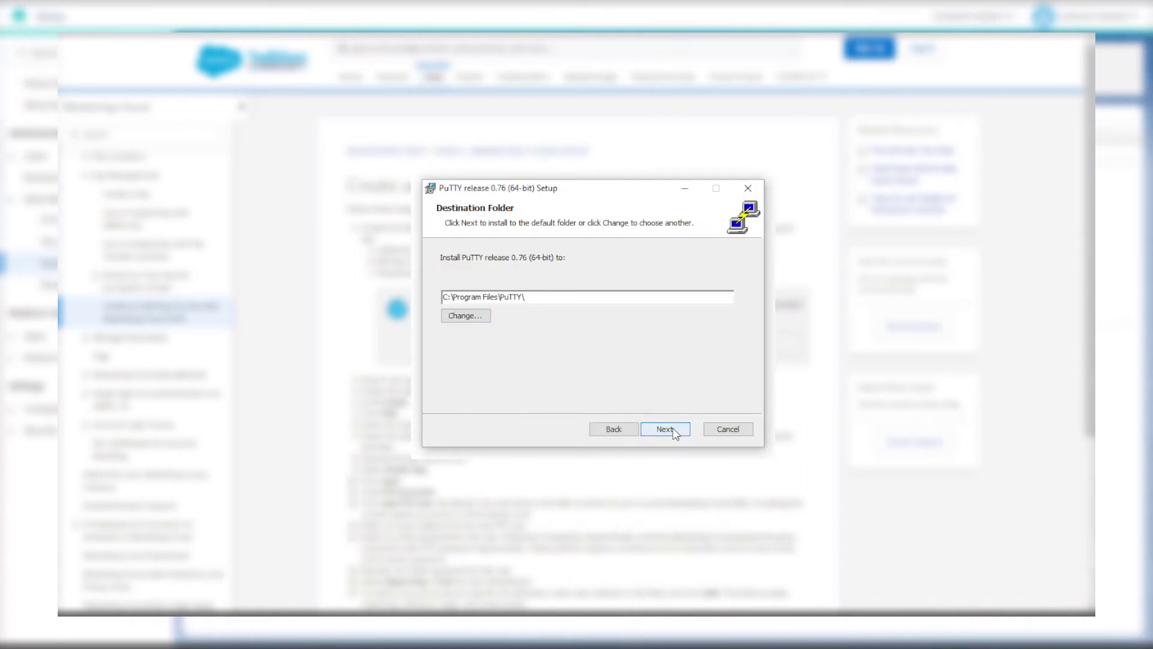
left_click(667, 430)
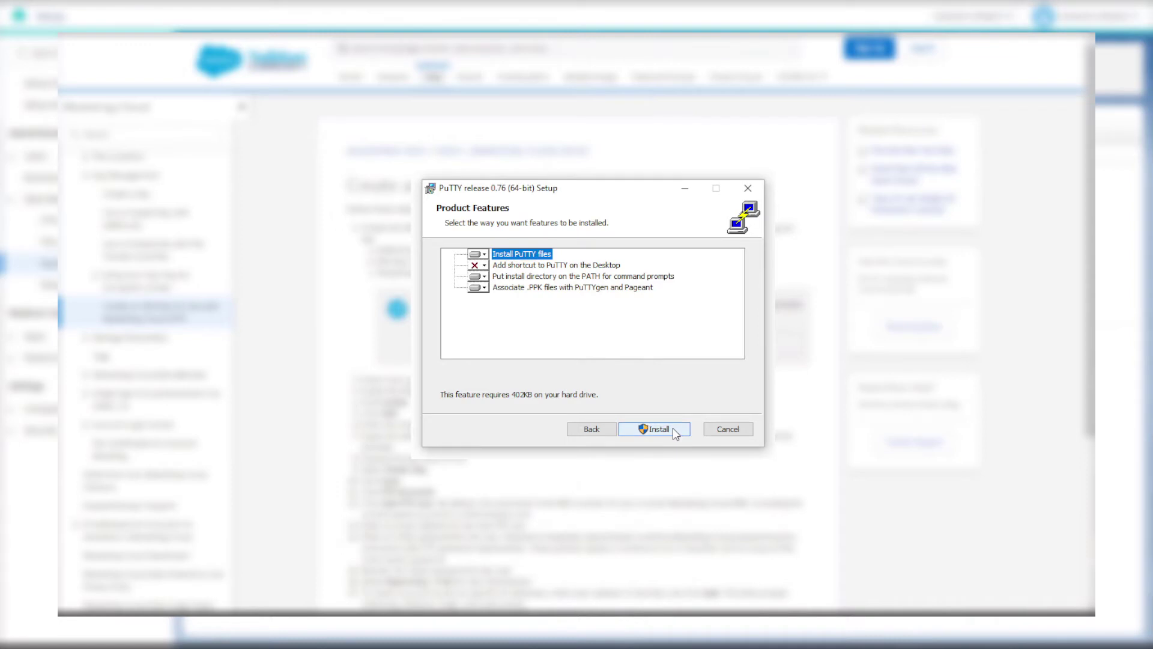
left_click(674, 431)
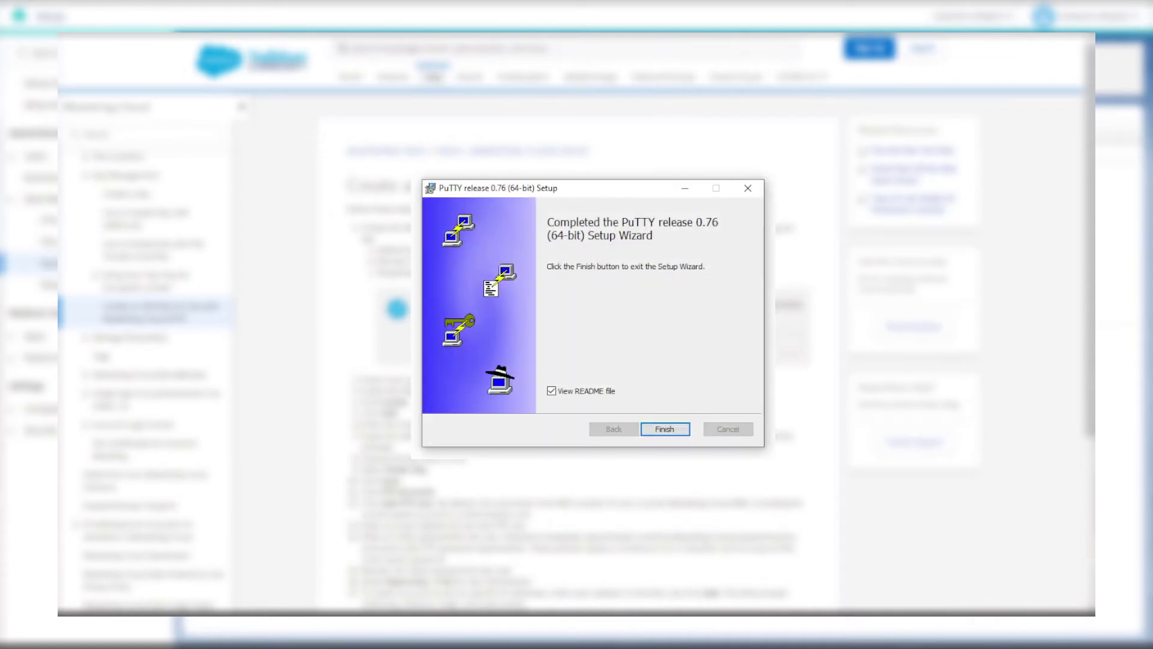
left_click(674, 432)
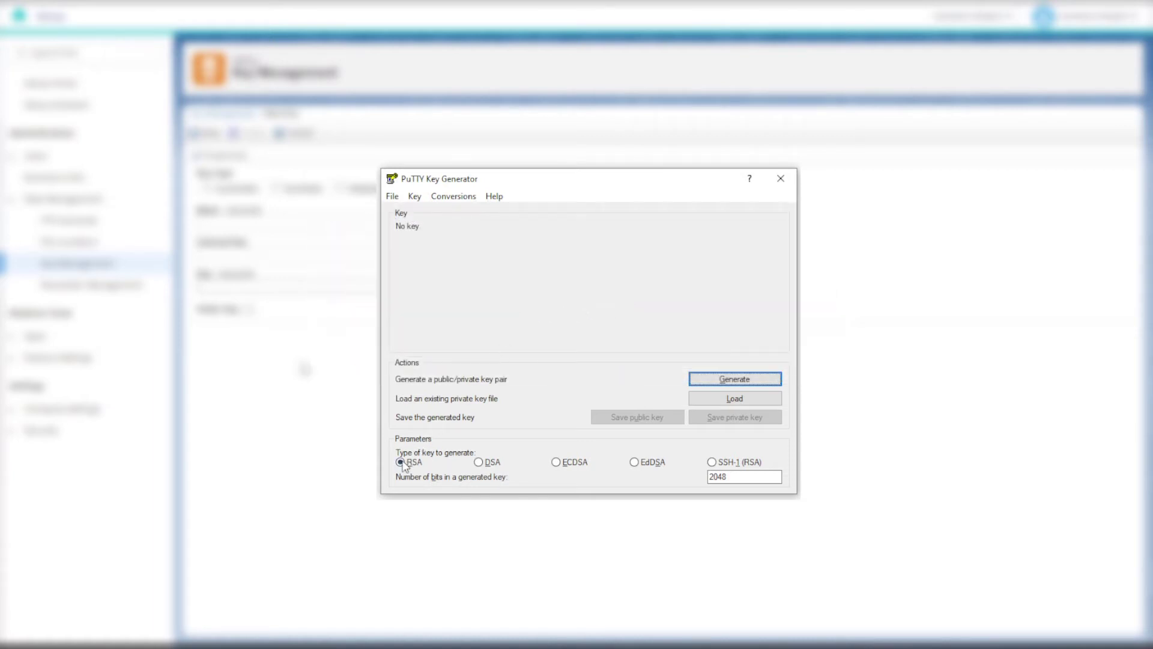
- Set the key type to SSH-2 RSA with 2048 bits and bring up the Key menu
left_click(416, 197)
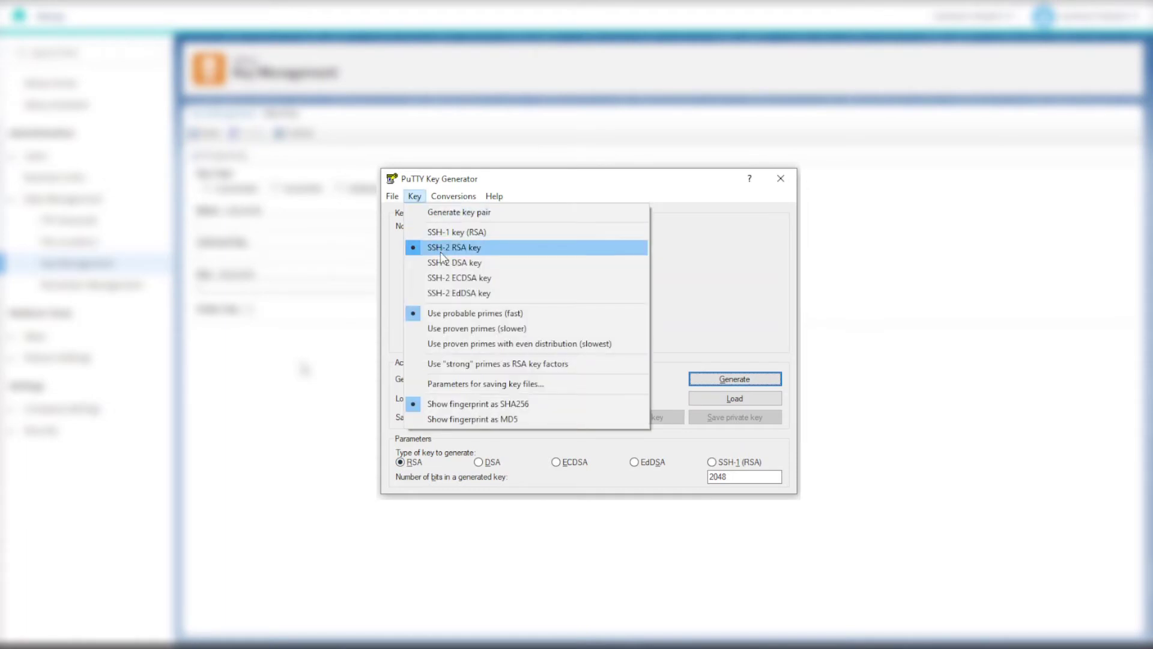
left_click(496, 255)
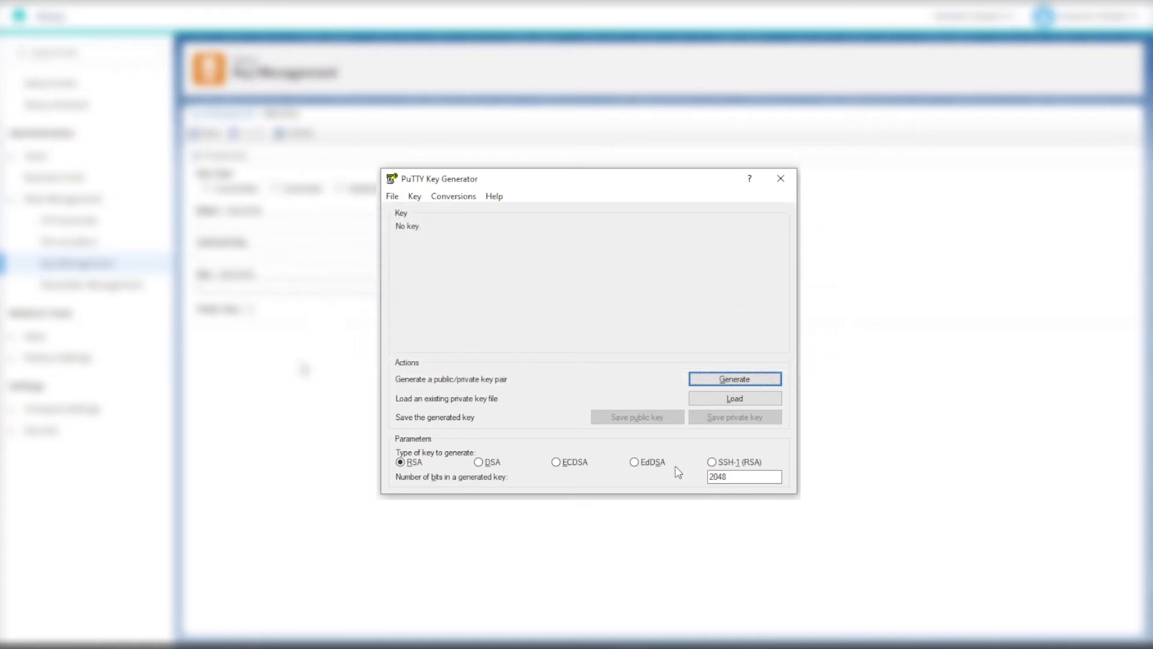
left_click(710, 476)
left_click_drag(711, 477, 735, 476)
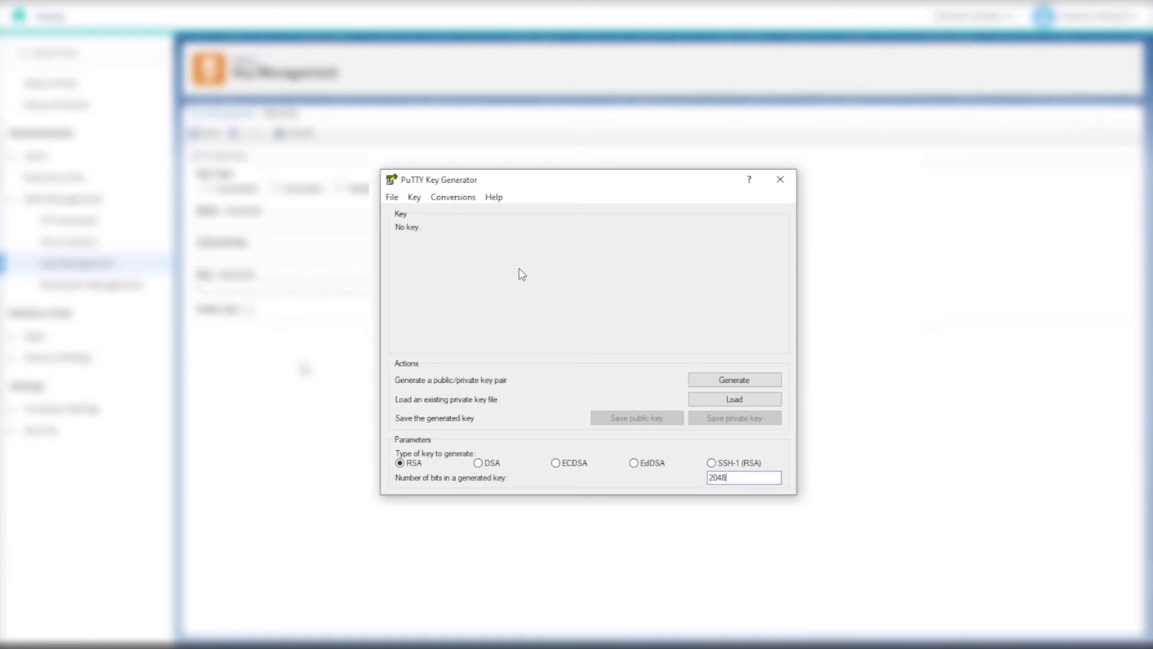
left_click(416, 199)
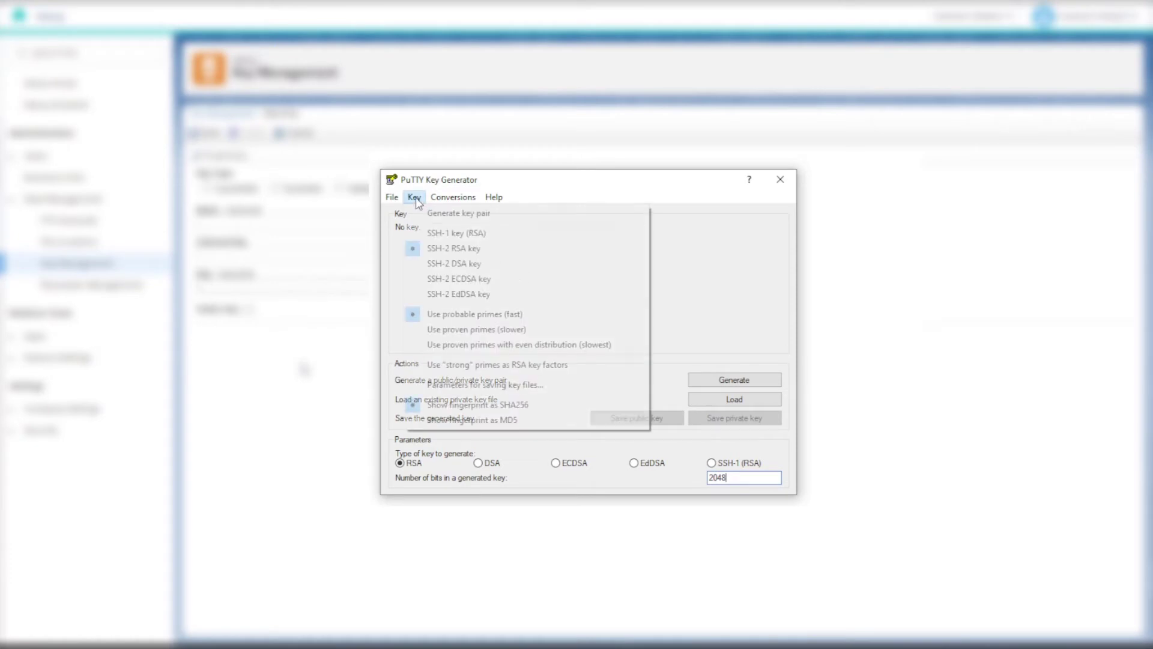
- Set PPK file version 2 under Parameters for saving key files
left_click(471, 387)
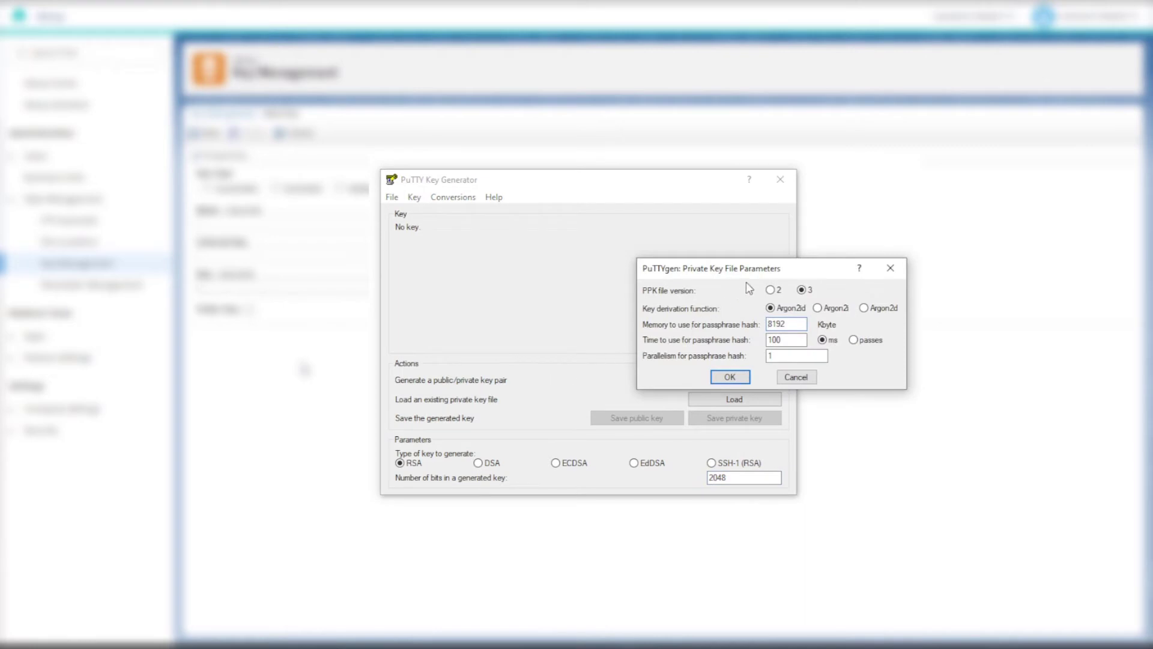
left_click(771, 292)
left_click(729, 377)
double_click(735, 477)
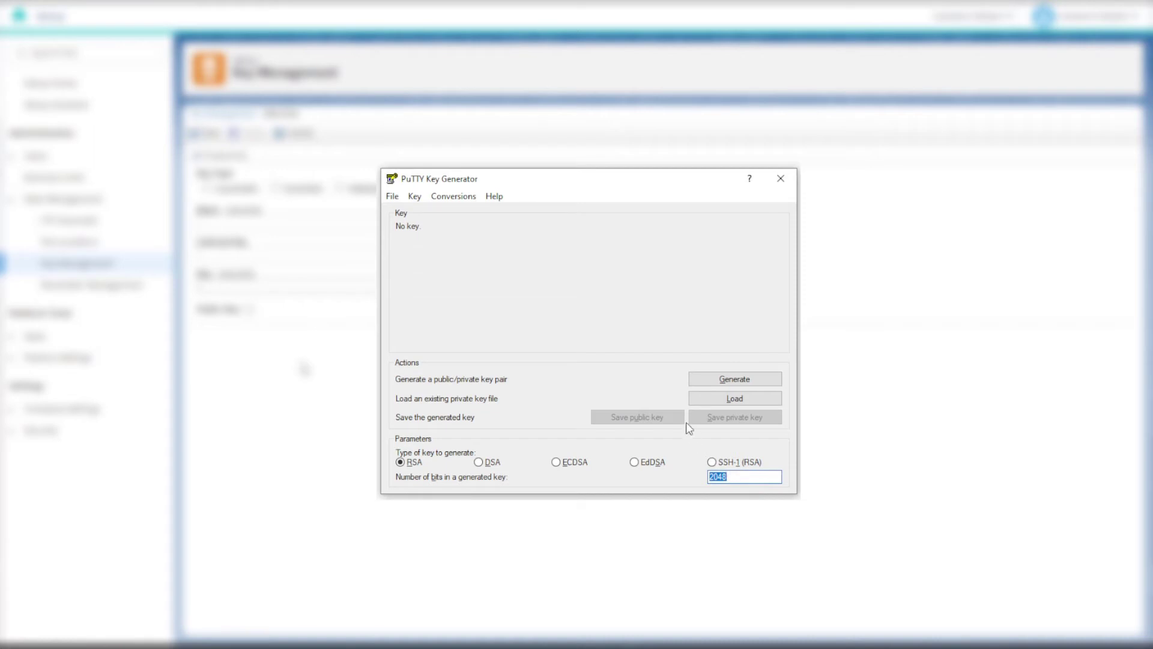
- Generate the RSA key pair and protect it with a confirmed passphrase
left_click(700, 380)
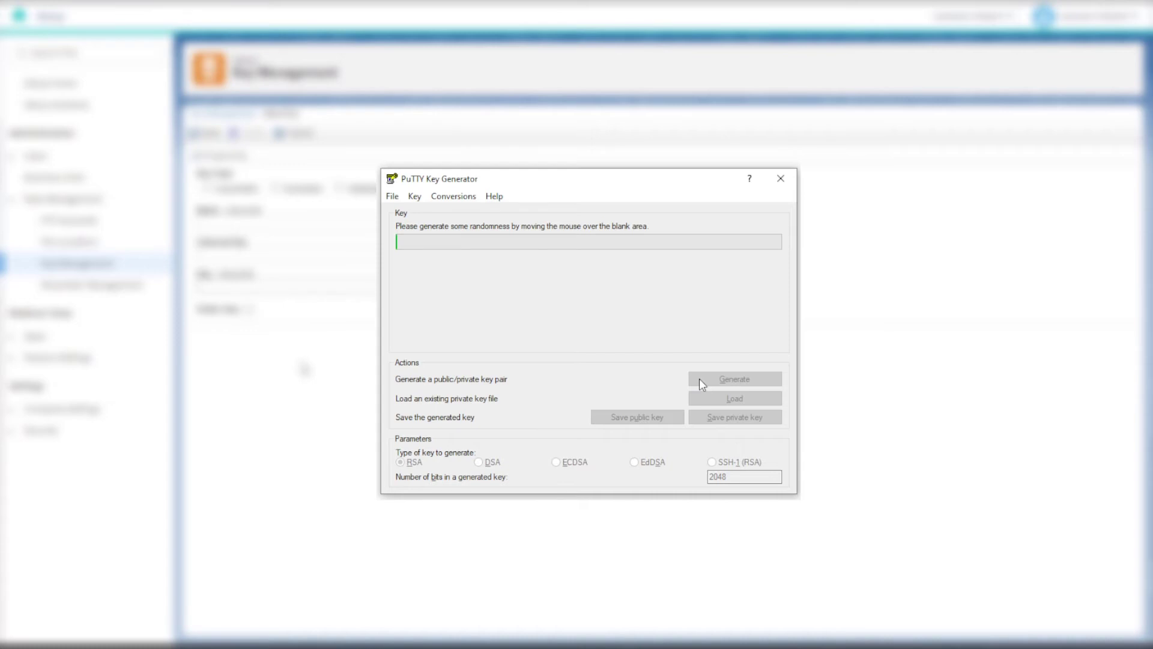
mouse_move(533, 306)
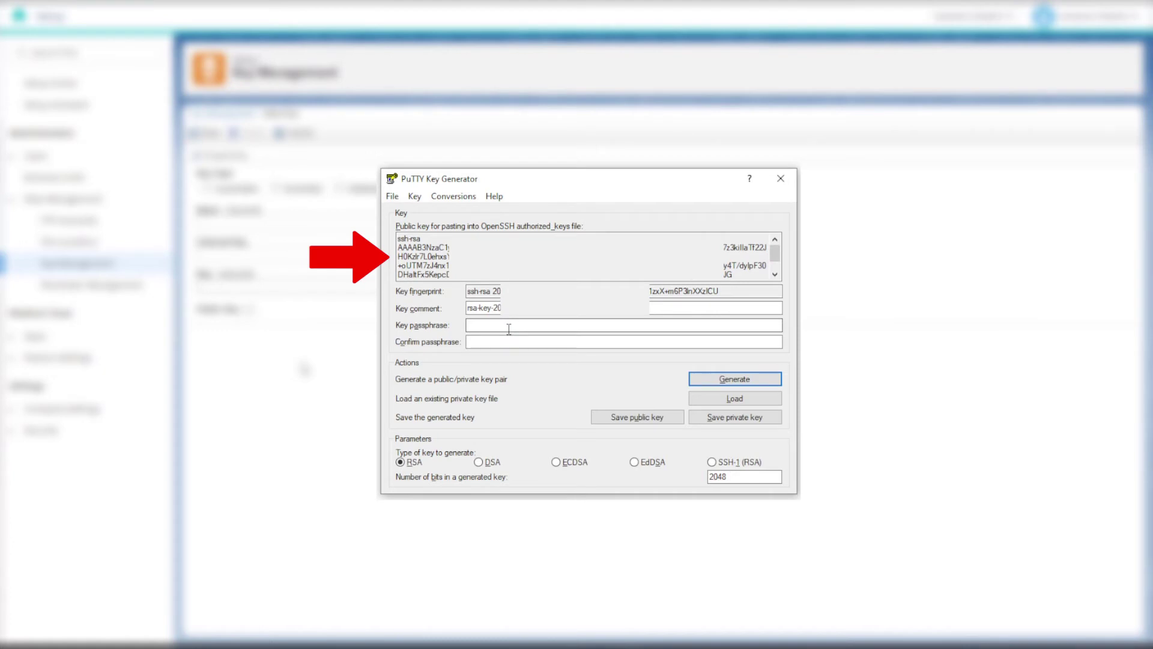
left_click(509, 329)
type("••••••")
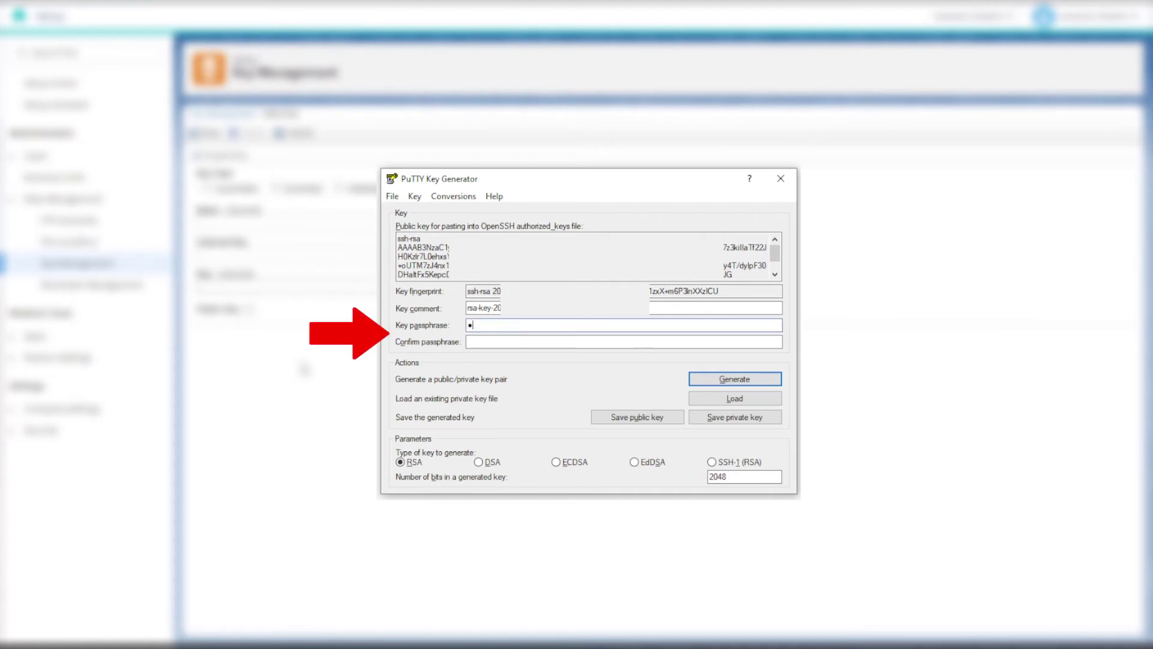
key("Tab")
type("••••••")
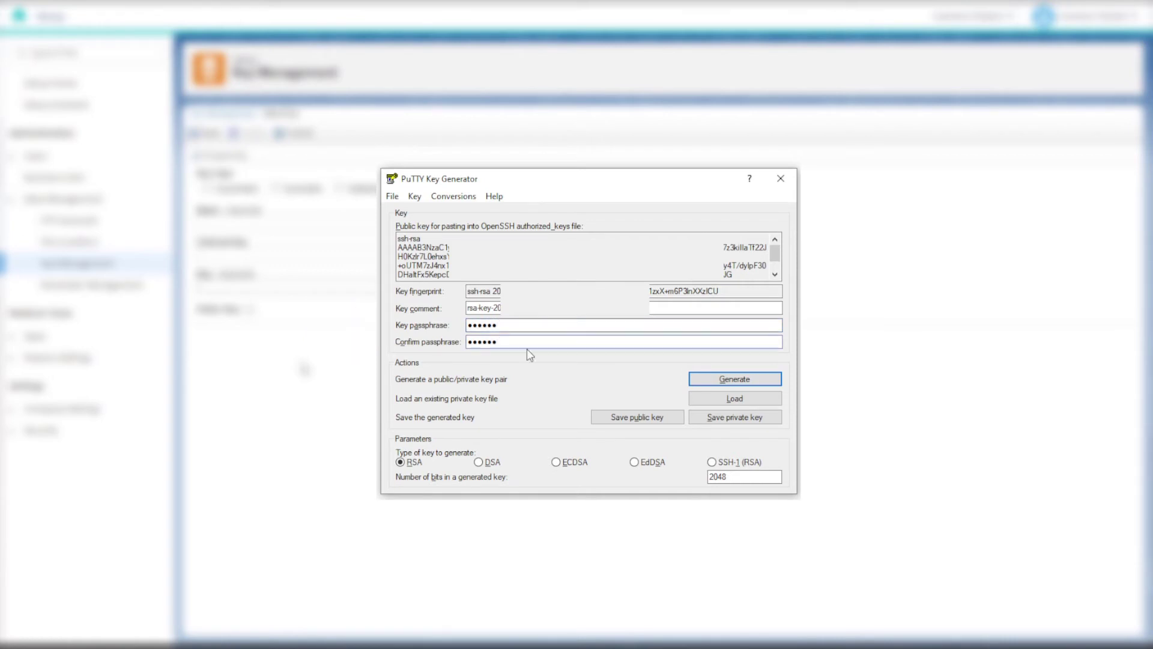
- Save the public and private key files, named with 'SFTP Public' and 'SFTP Private' suffixes
left_click(628, 420)
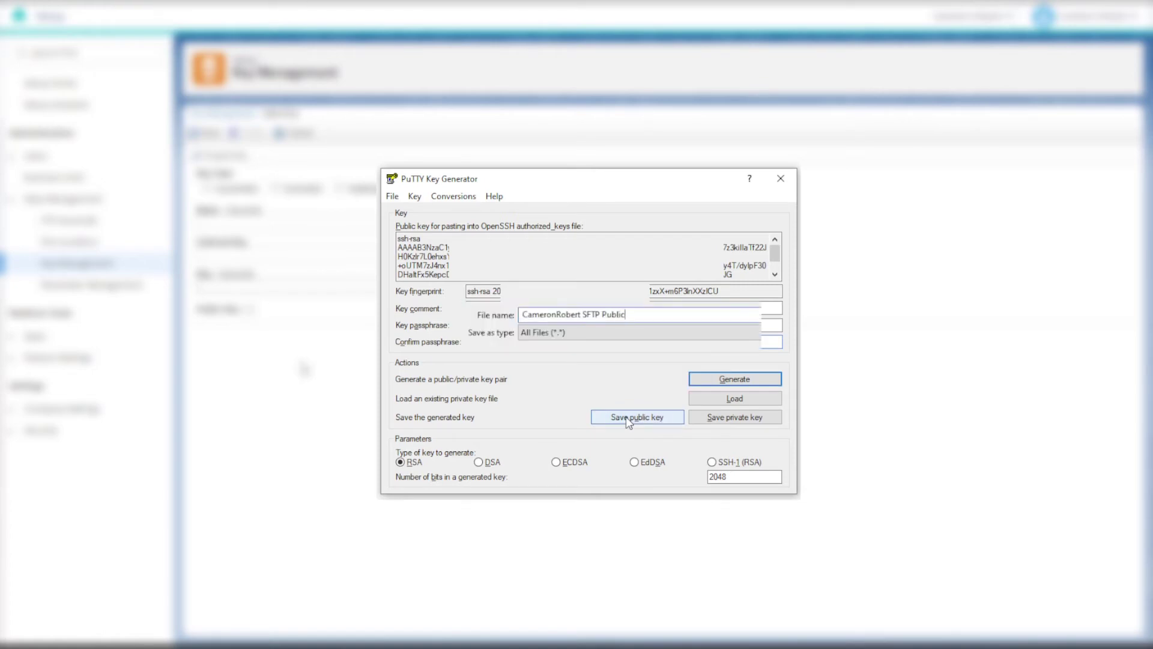
key("Return")
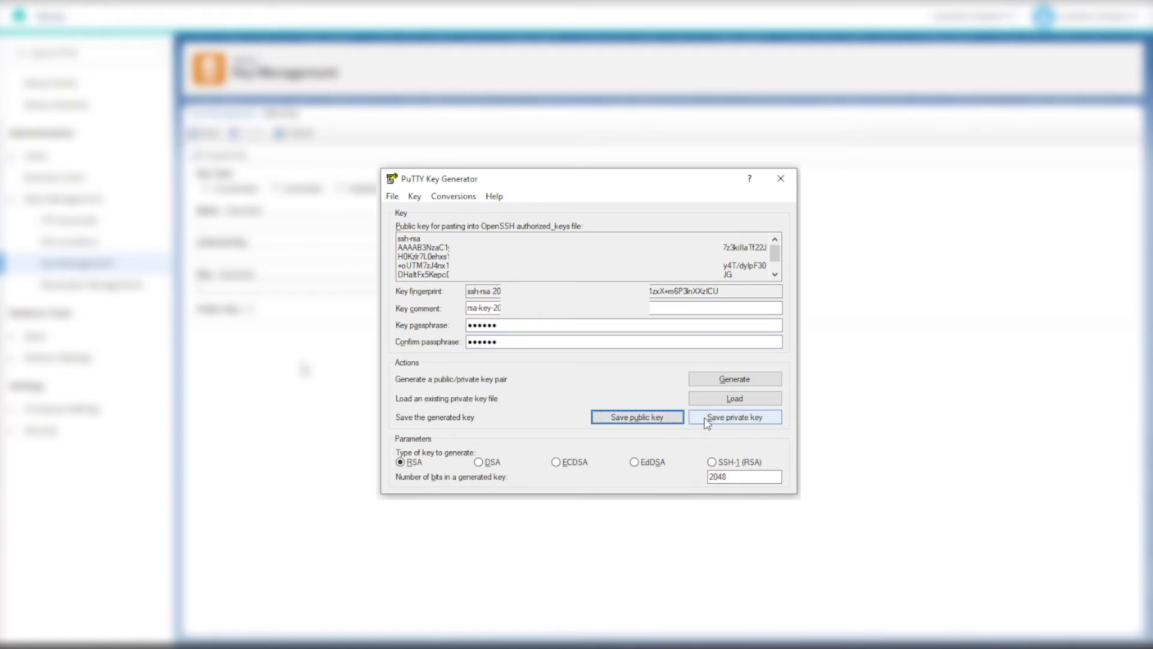
left_click(701, 423)
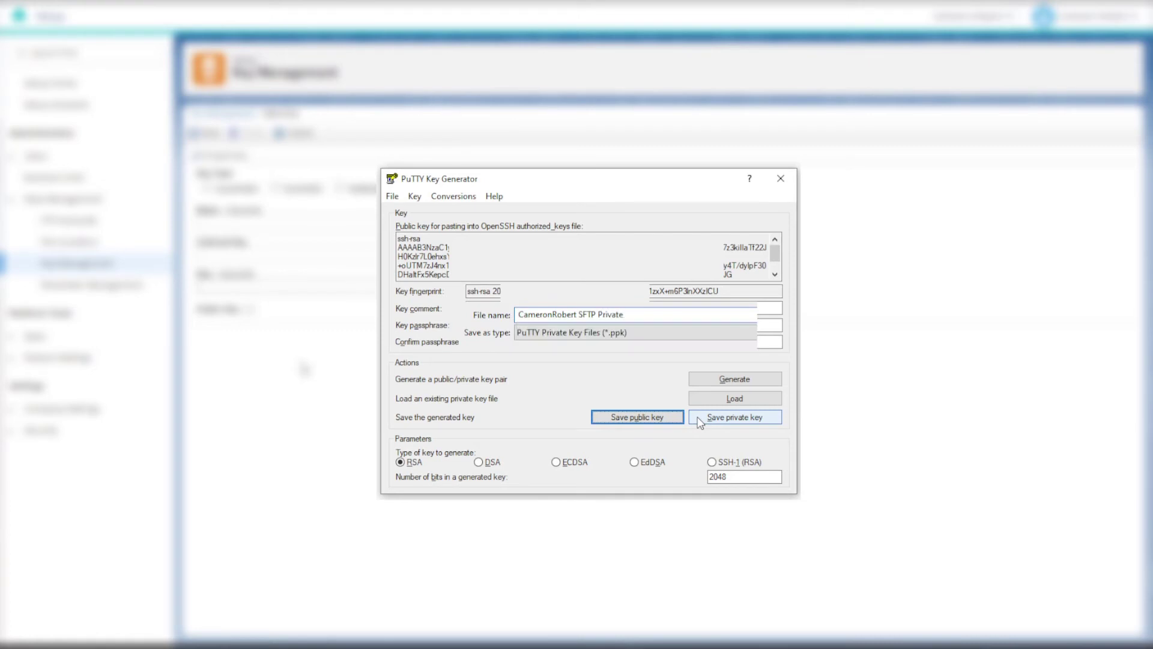
key("Return")
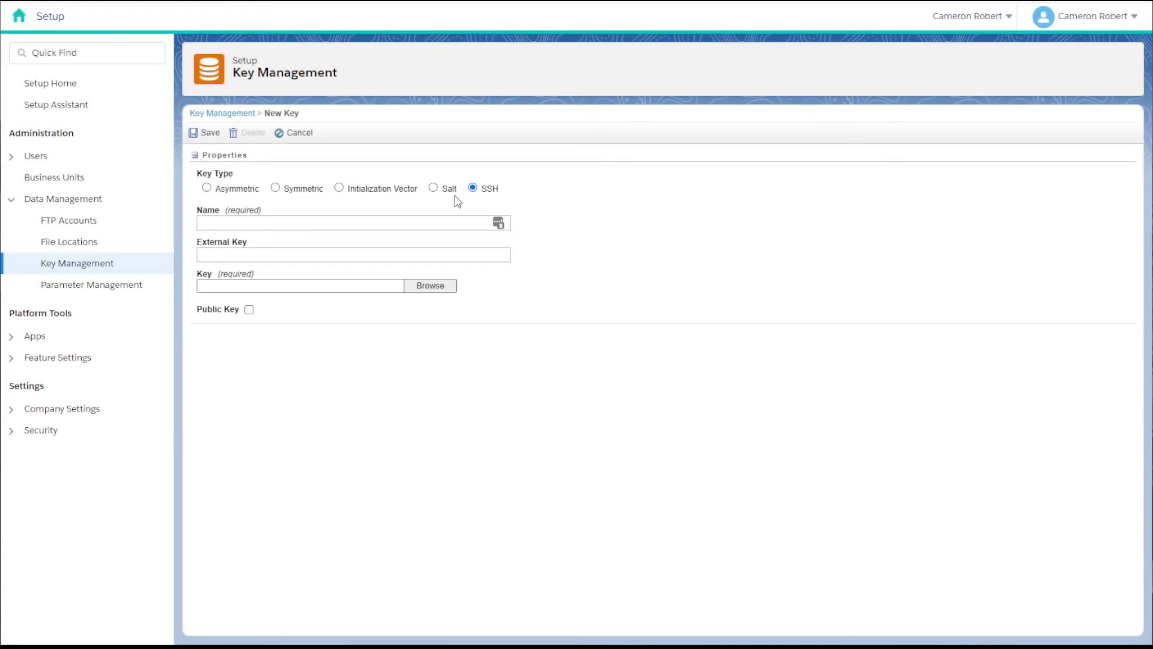
- Paste in the new key's name, mark it as a public key, and save it
left_click(411, 221)
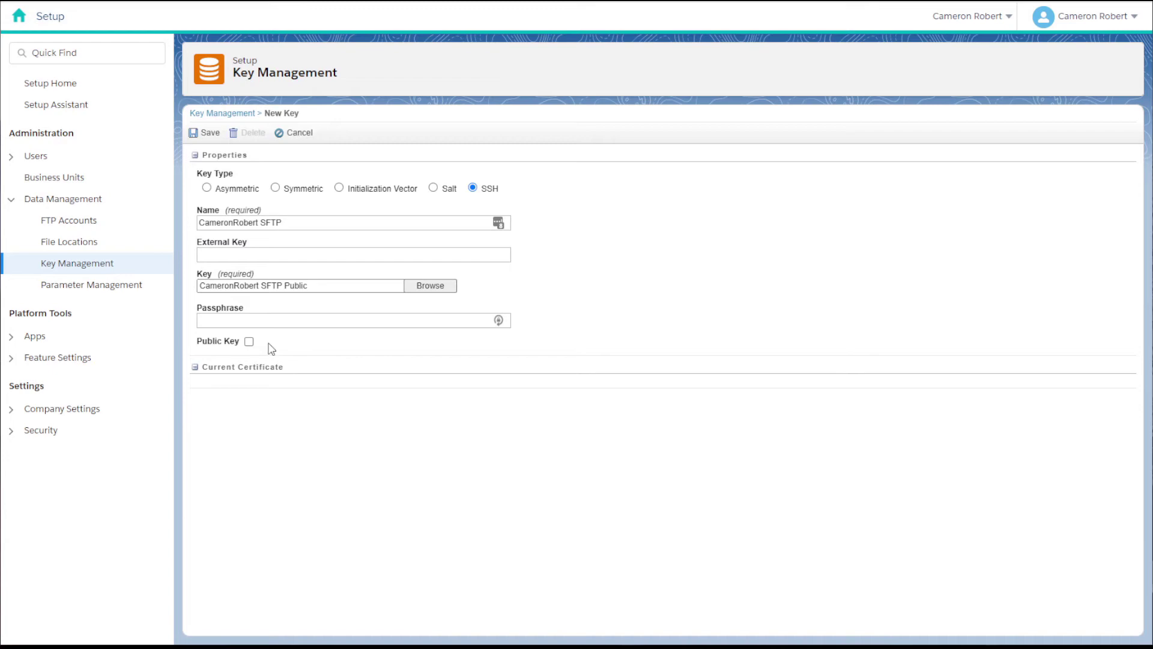
left_click(249, 342)
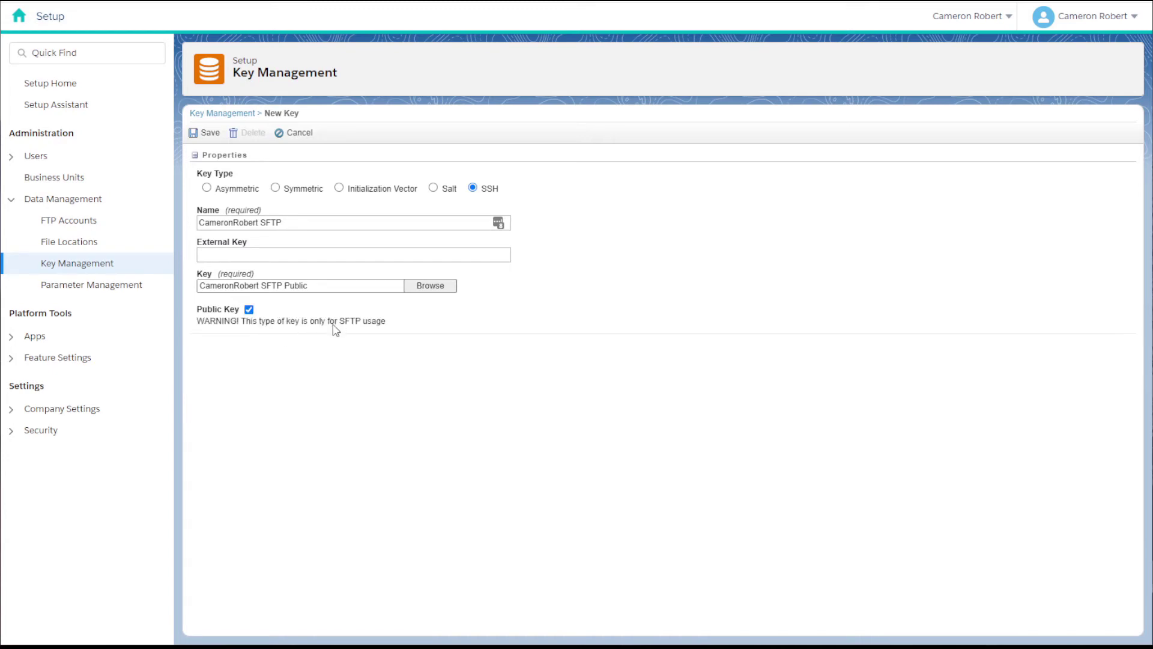
left_click_drag(340, 323, 405, 328)
left_click(453, 327)
left_click(208, 135)
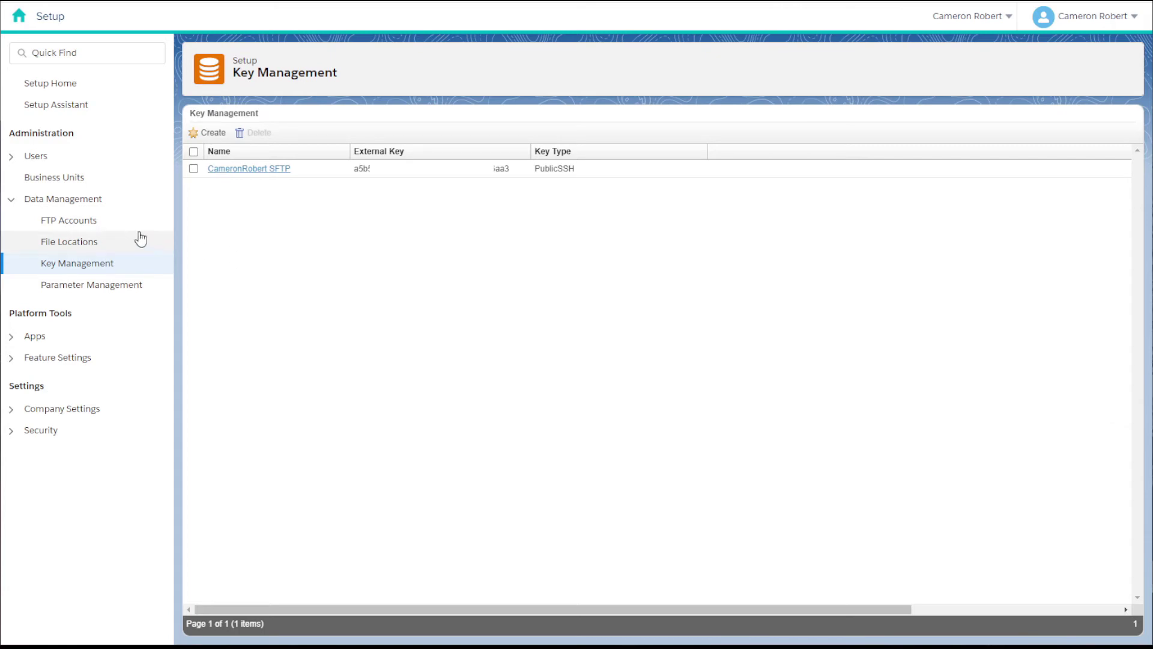
- Add a new FTP user under FTP Accounts, entering and repeating the password, with Full permissions
left_click(106, 230)
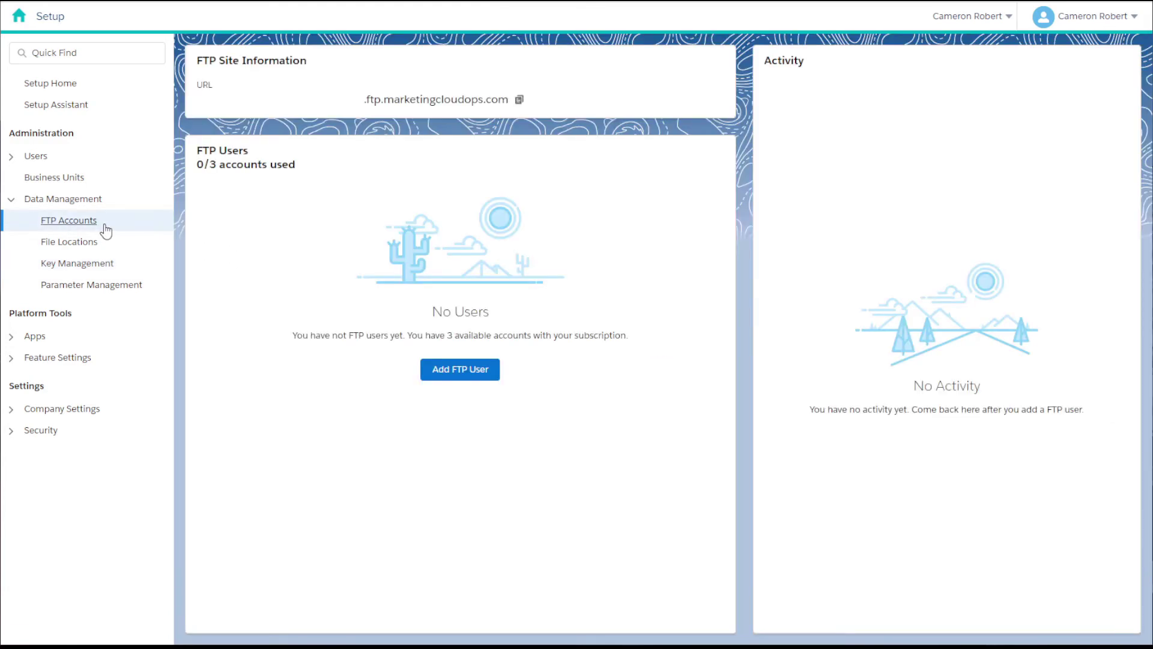
left_click(452, 371)
left_click(453, 375)
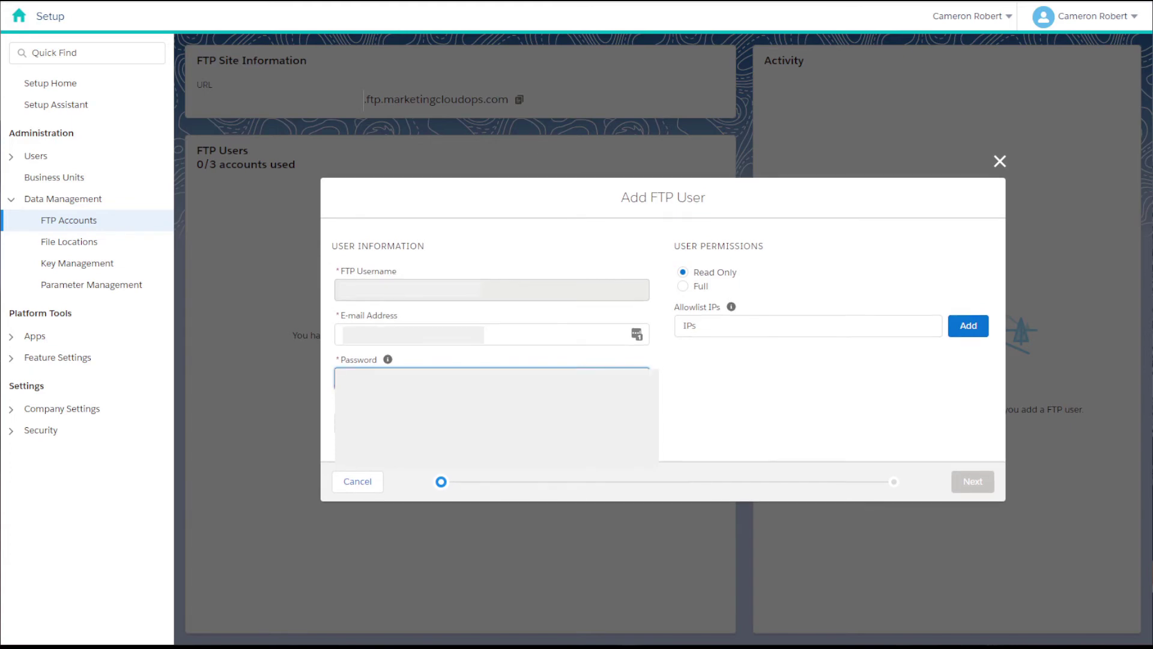
left_click(446, 376)
key("Tab")
type("******")
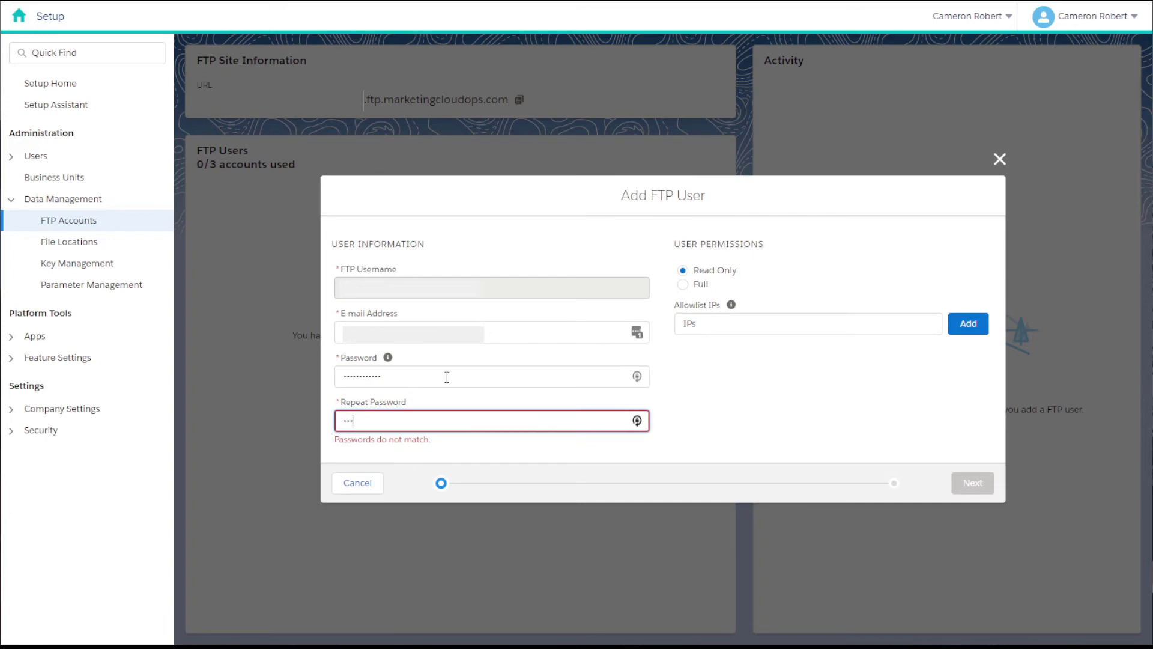
type("******")
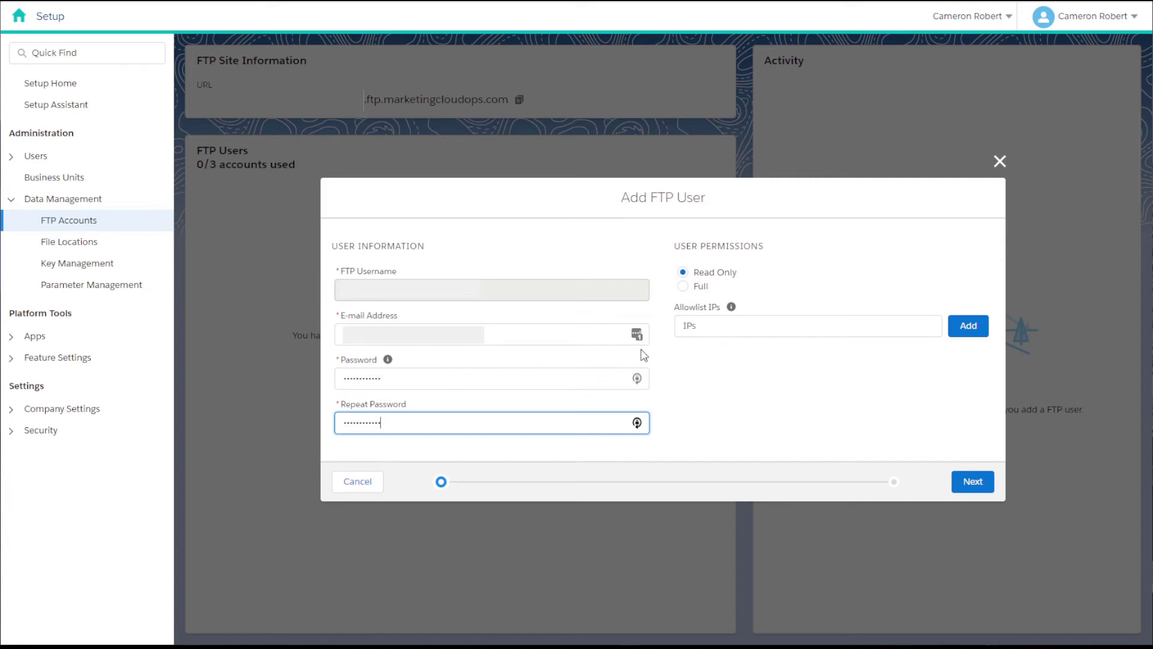
left_click(684, 287)
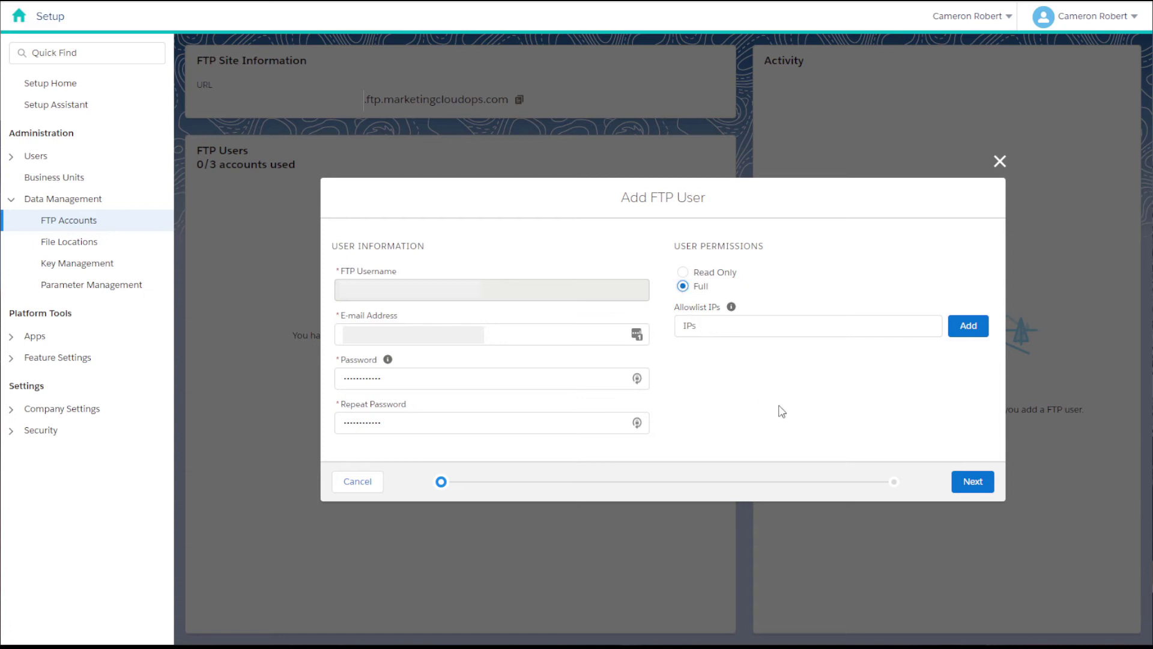
left_click(972, 482)
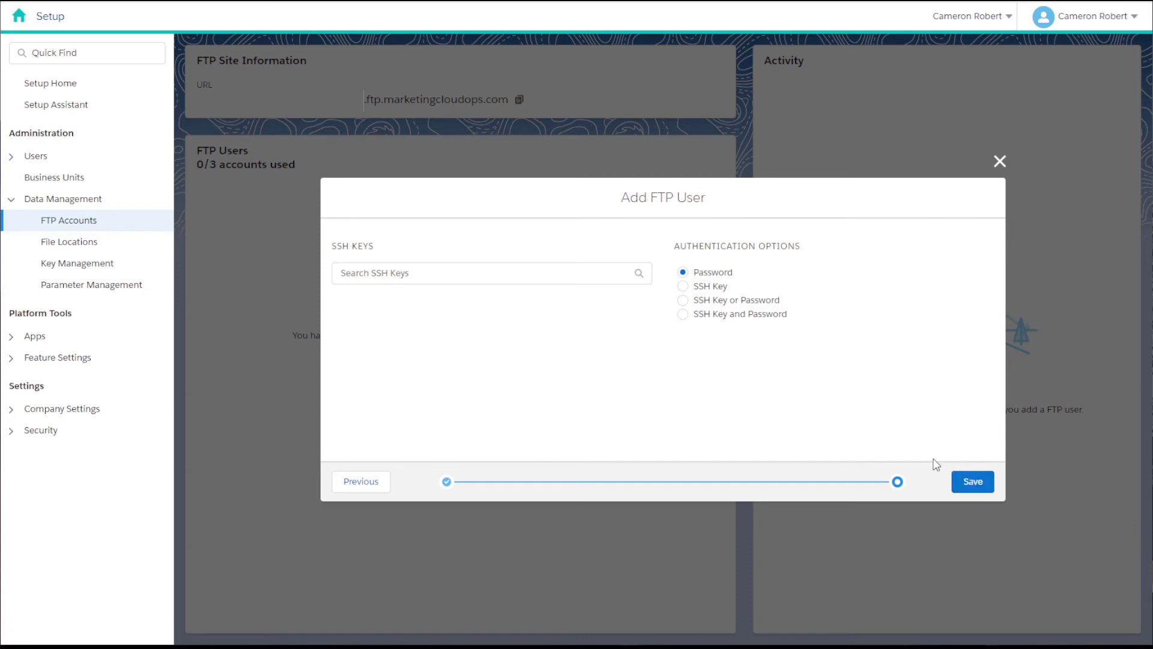
- Set SSH Key as the only authentication option, attach the saved SFTP key, and save the user
left_click(682, 287)
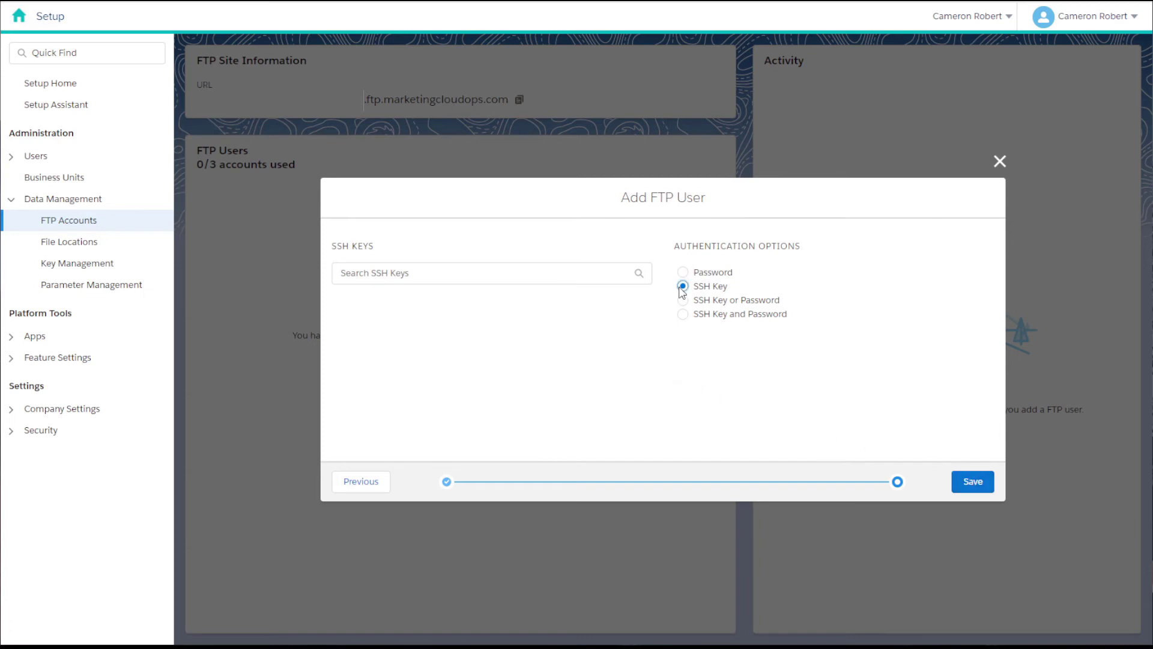
left_click(505, 275)
left_click(496, 308)
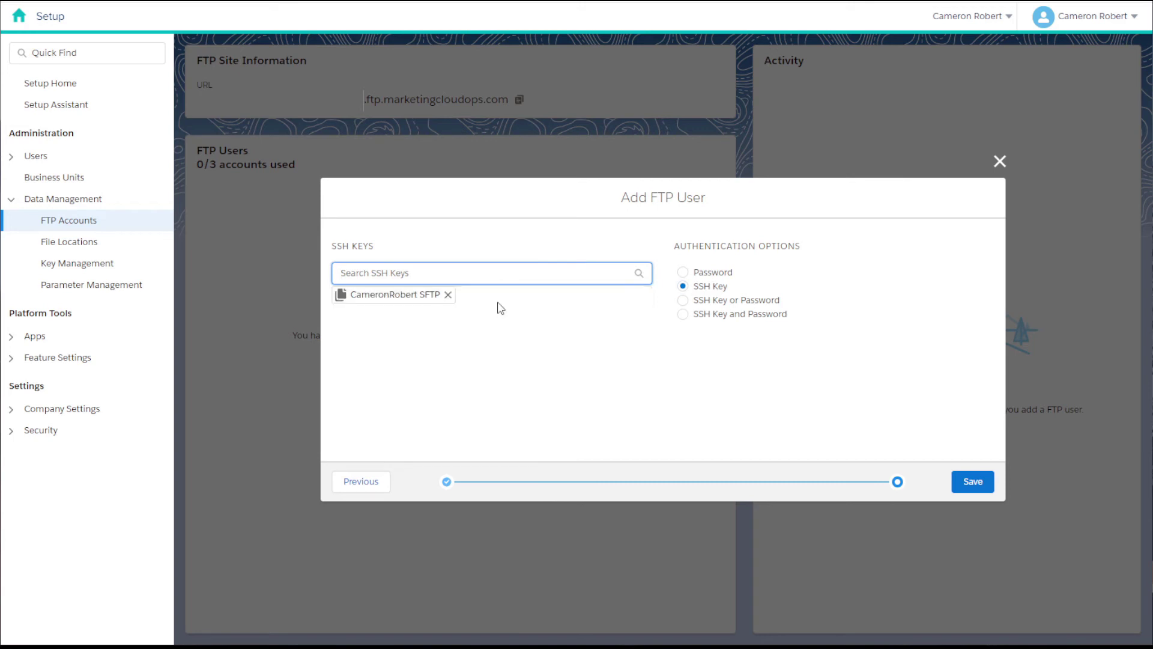
left_click(973, 481)
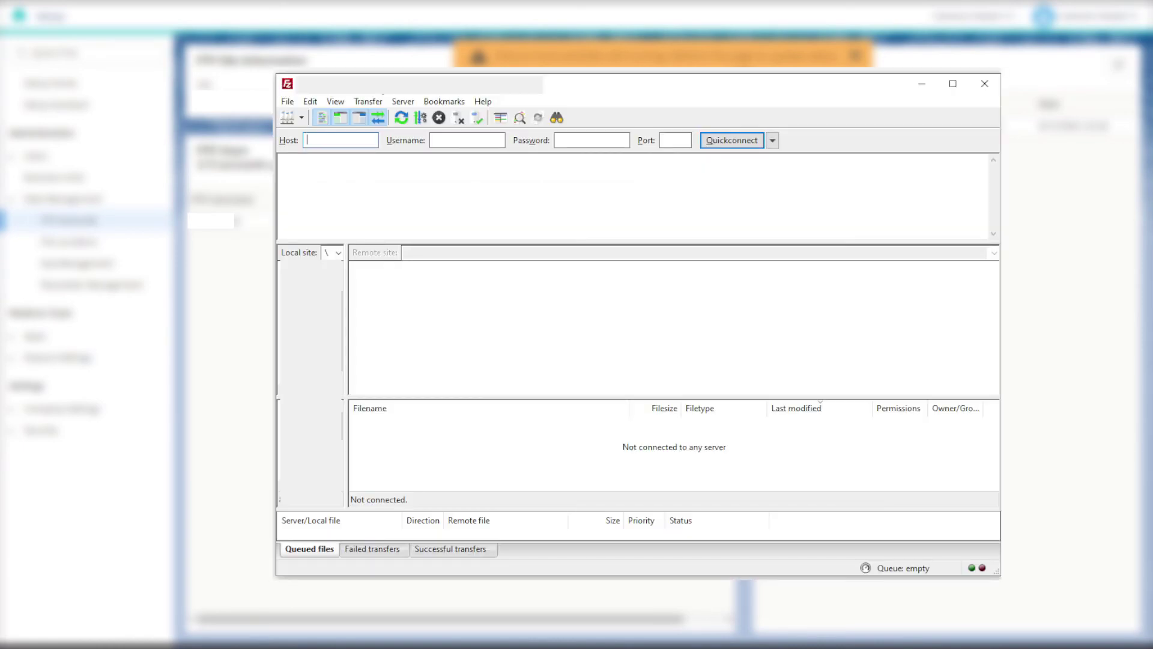
- Open FileZilla's File menu to reach the Site Manager
left_click(287, 101)
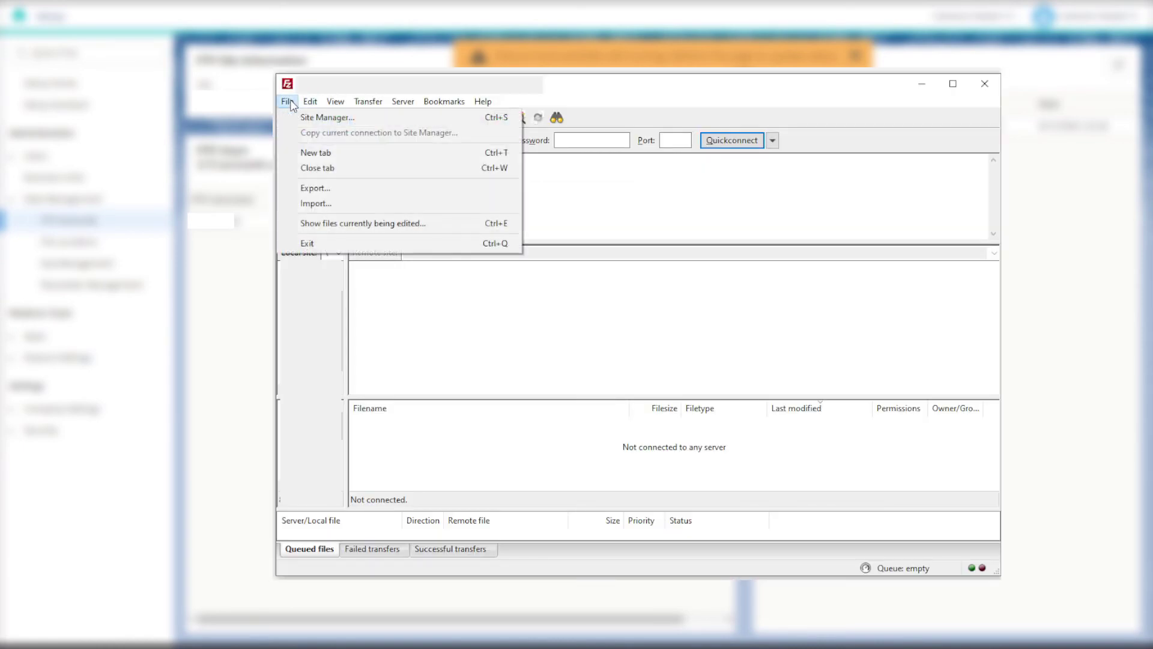